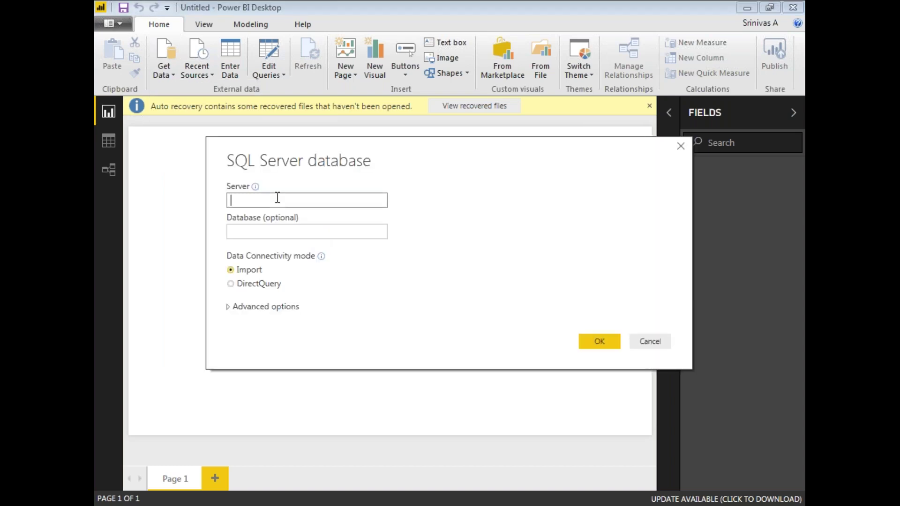
Connect to the SQL Server database Sample on server .\SQL2012 in Import mode.
text(SQL2012)
click(283, 231)
text(Sampl)
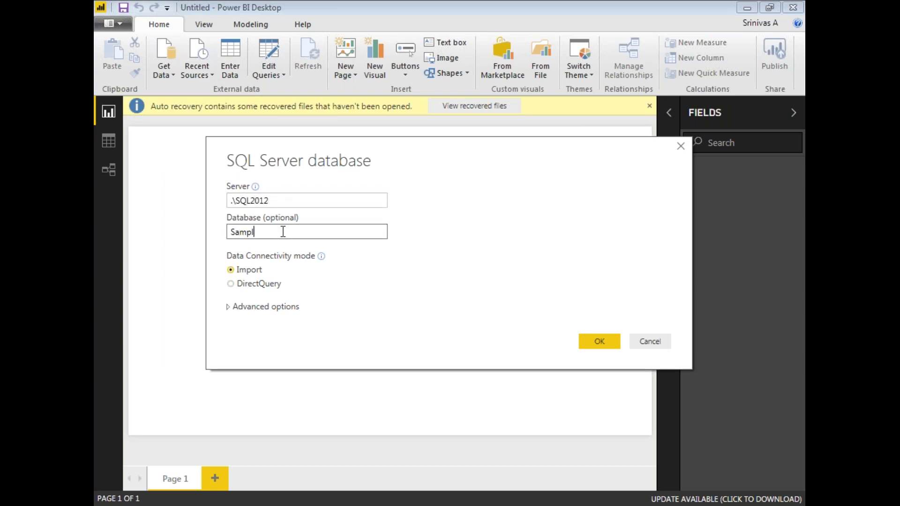
text(e)
click(591, 342)
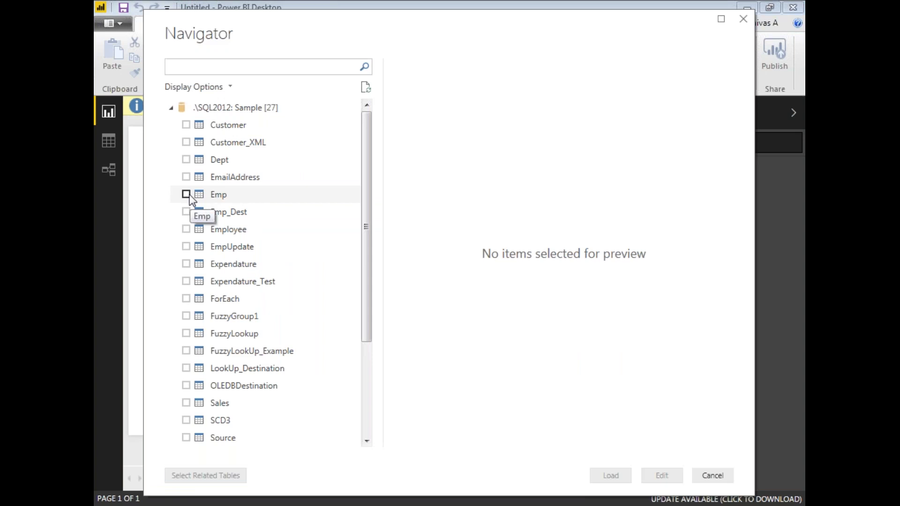
Select the Emp table in the Sample database and load it into the report.
click(186, 194)
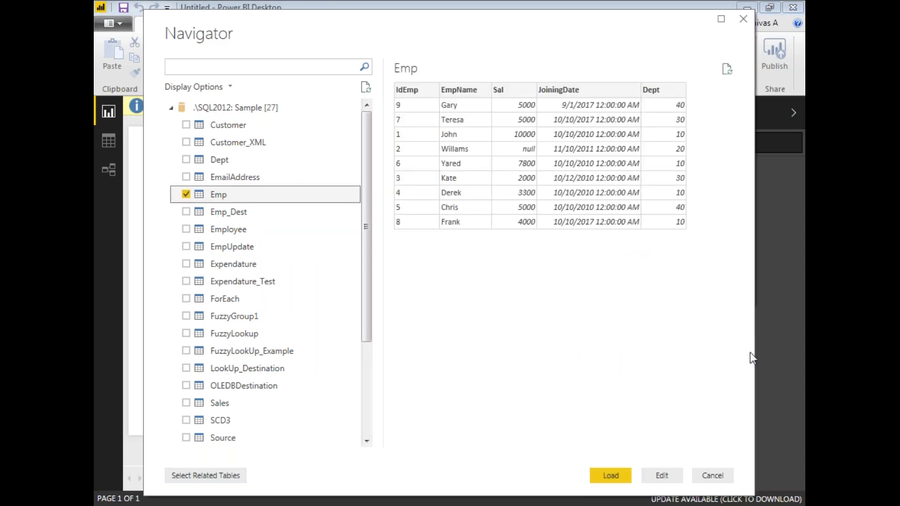
mouse_move(423, 71)
mouse_down()
mouse_move(677, 117)
mouse_move(482, 71)
mouse_move(429, 89)
mouse_up()
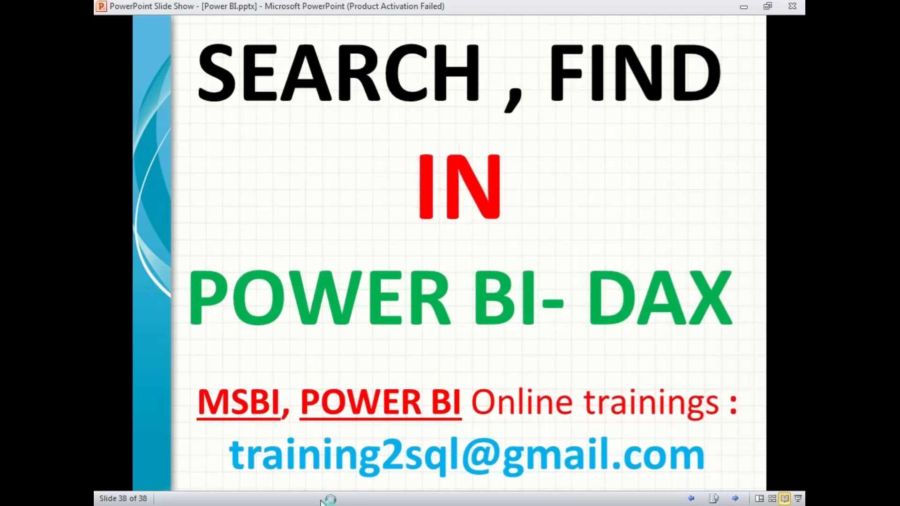
click(328, 500)
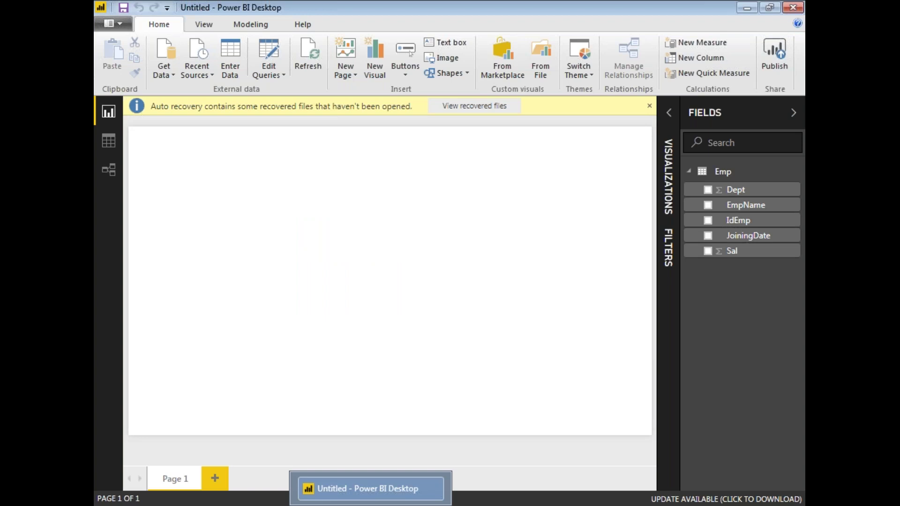
Examine the Emp table's rows and columns in Data view and dismiss the auto-recovery notice.
click(111, 139)
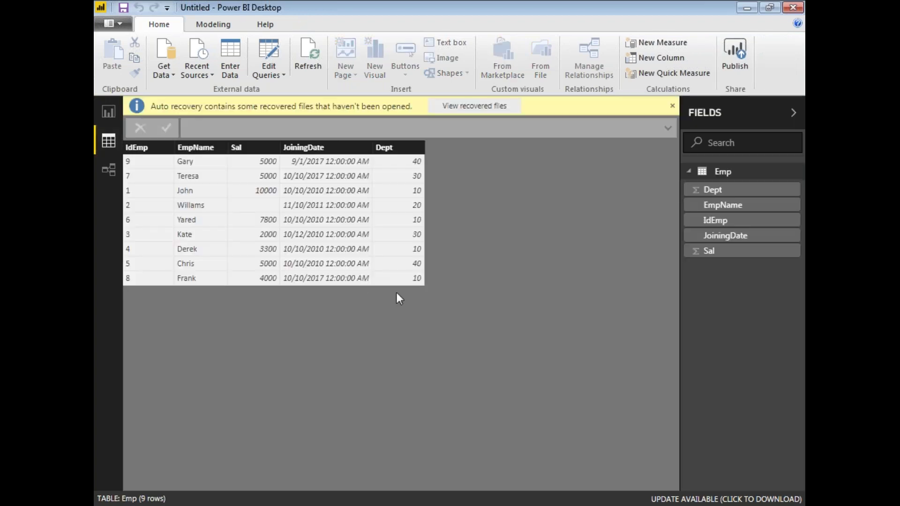
key(ctrl+2)
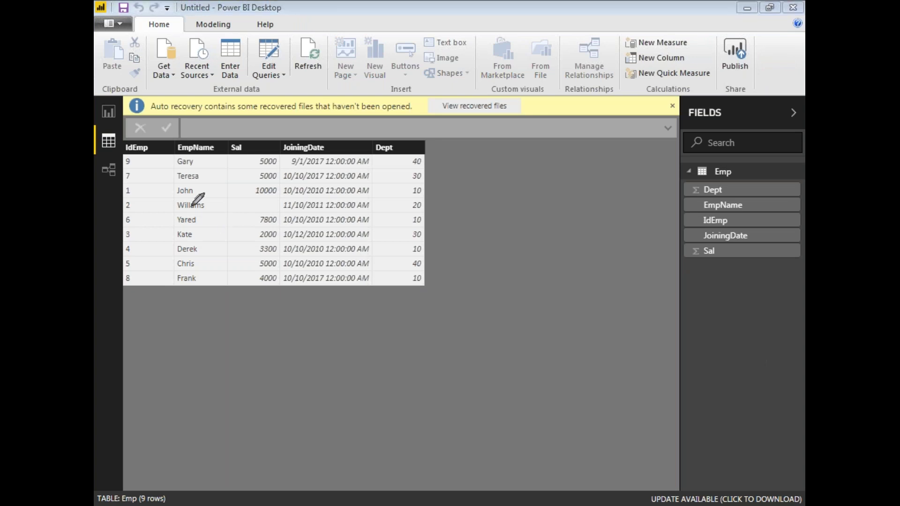
drag(154, 158, 188, 115)
drag(191, 156, 232, 107)
drag(230, 159, 277, 112)
drag(304, 154, 339, 107)
drag(387, 148, 409, 120)
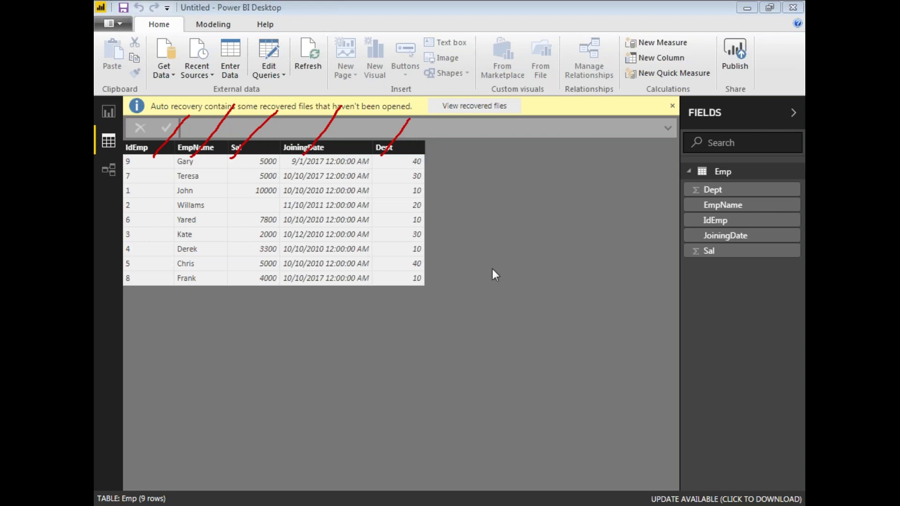
click(671, 106)
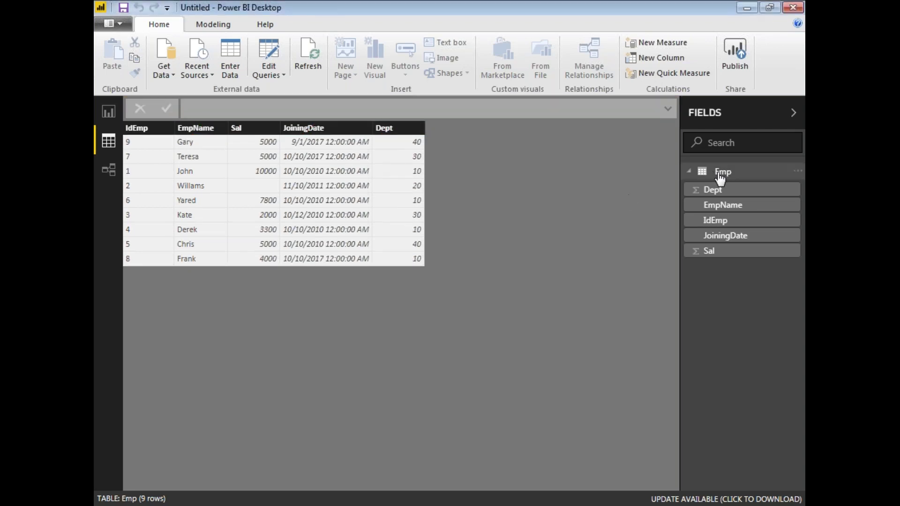
Create a measure in the Emp table with the formula SearchFun = SEARCH("n","PRINTER").
click(656, 46)
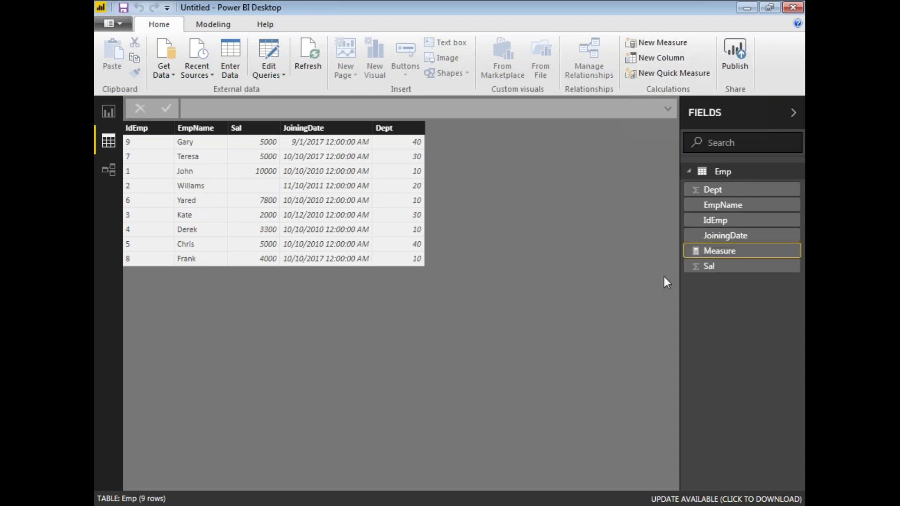
drag(221, 107, 189, 108)
text(SearchFun =)
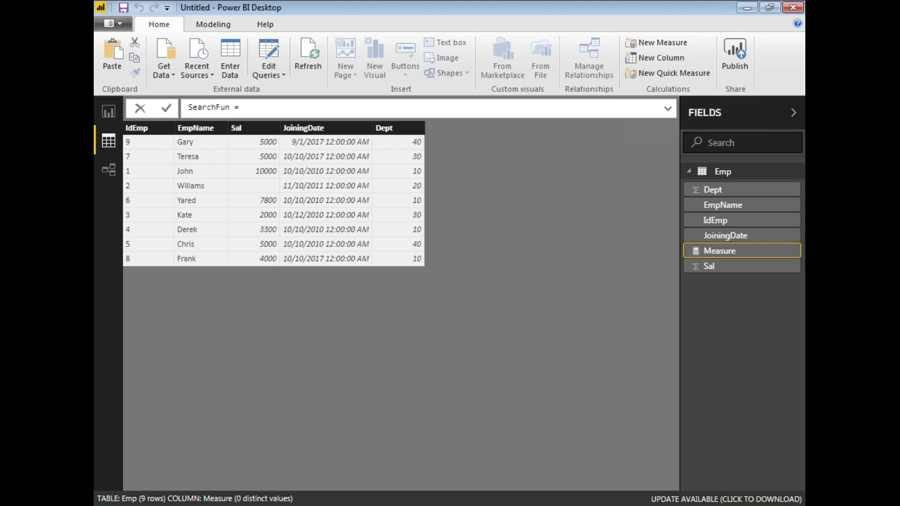
text(SEA)
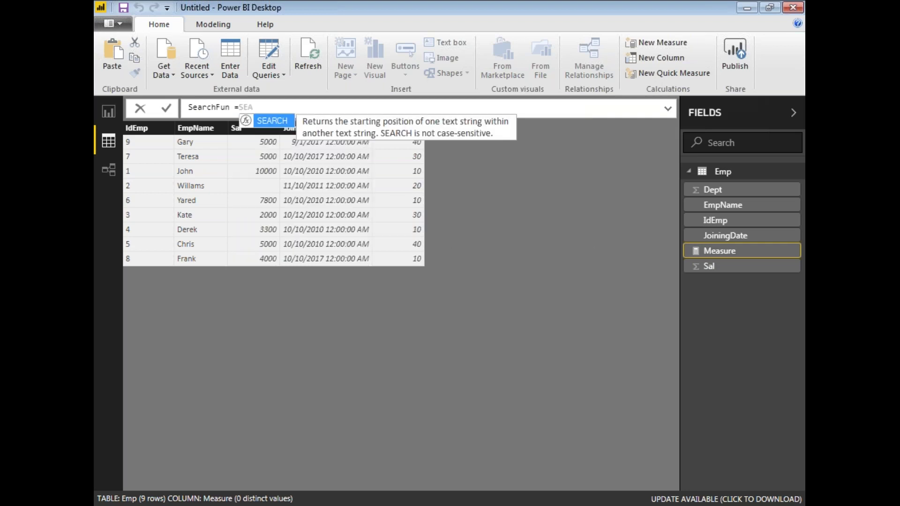
key(Tab)
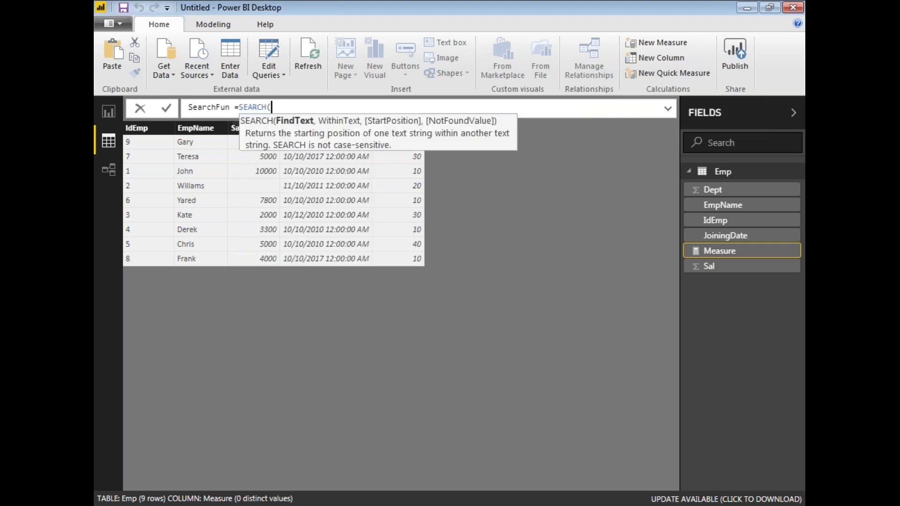
text("n",P)
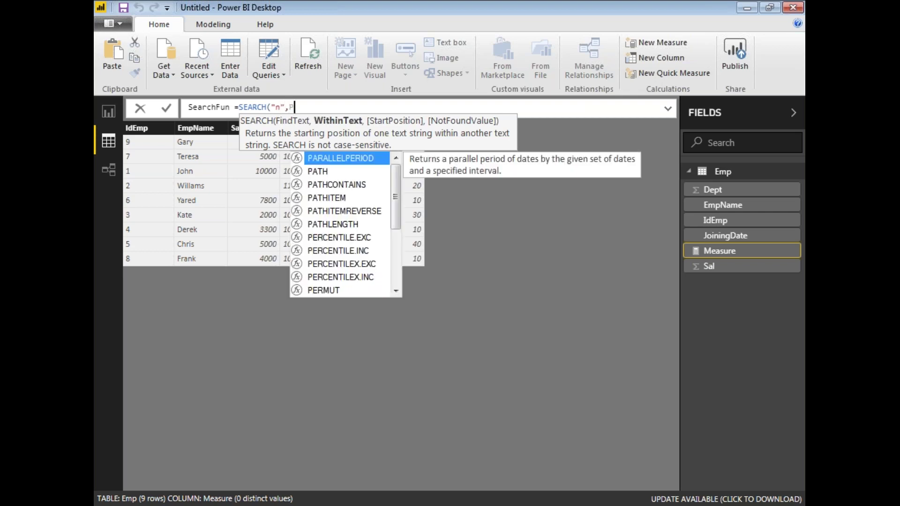
key(BackSpace)
text("PRINTER"))
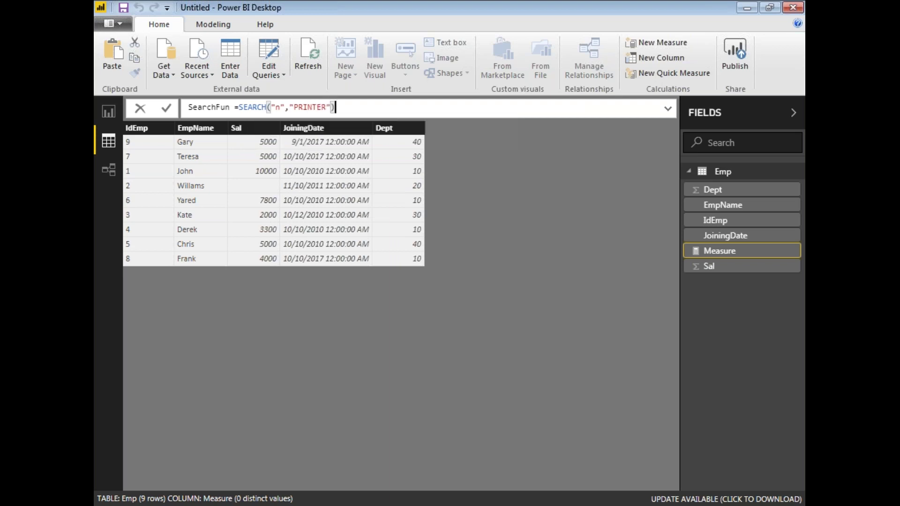
key(Return)
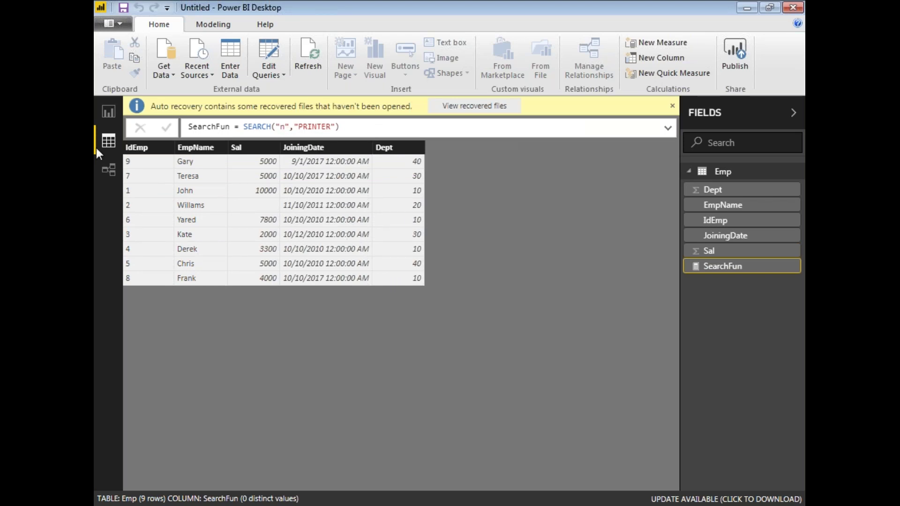
Add a card visual showing the SearchFun measure to the report page.
click(114, 115)
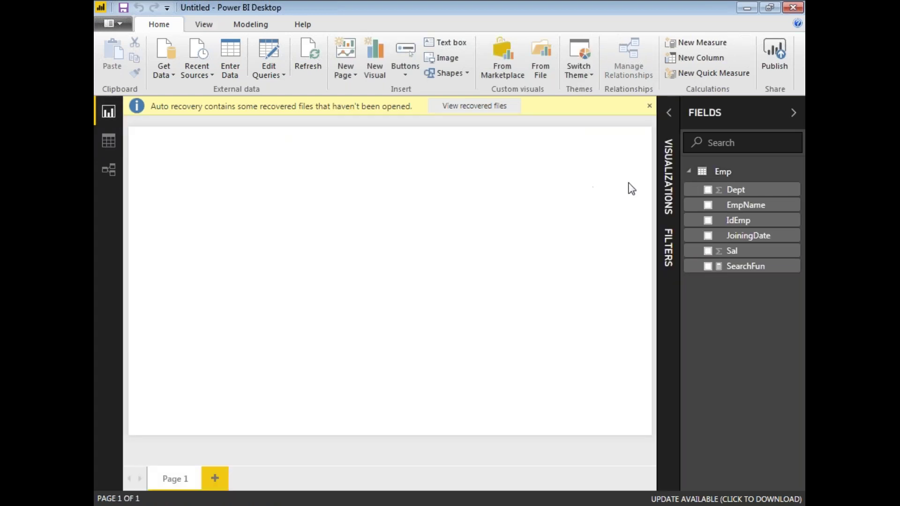
click(669, 199)
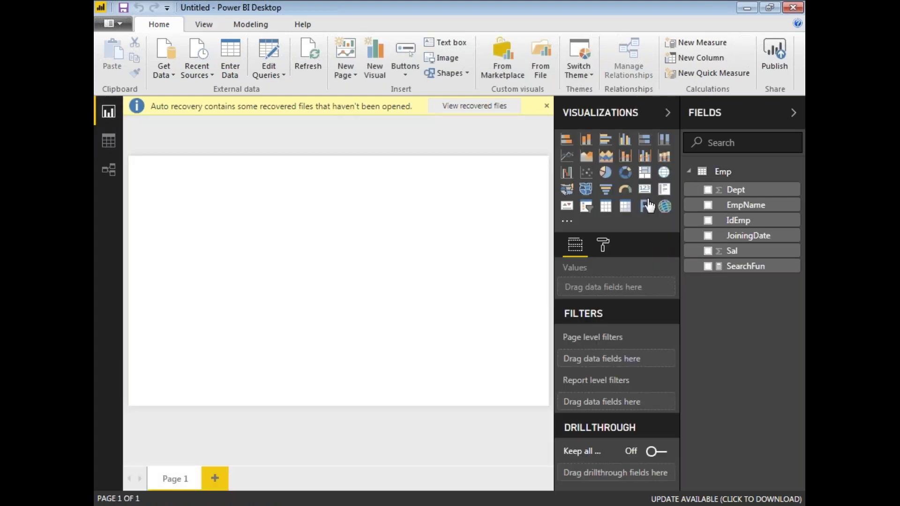
click(644, 190)
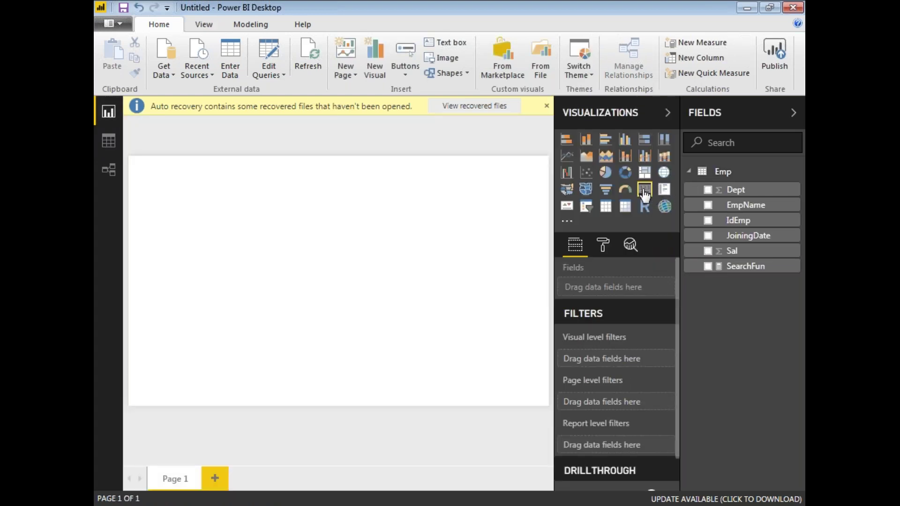
click(708, 267)
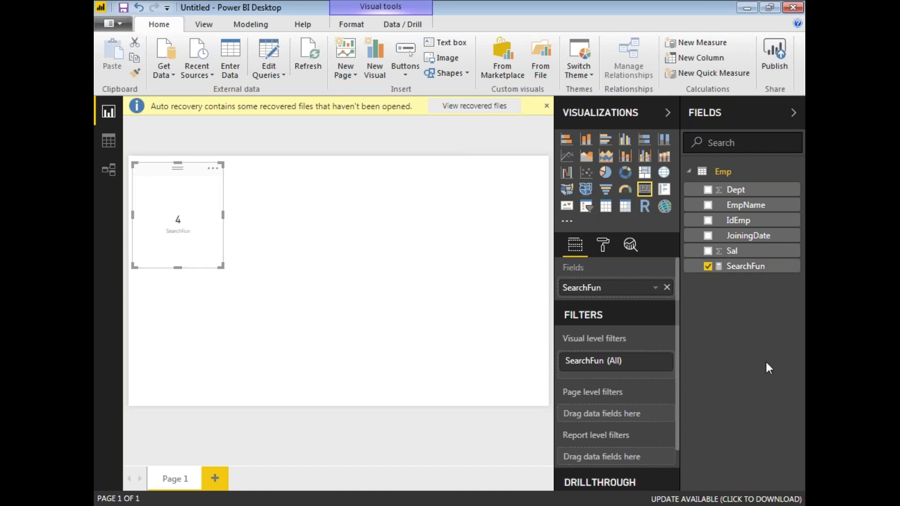
mouse_move(194, 199)
mouse_down()
mouse_move(141, 244)
mouse_move(220, 213)
mouse_move(192, 201)
mouse_up()
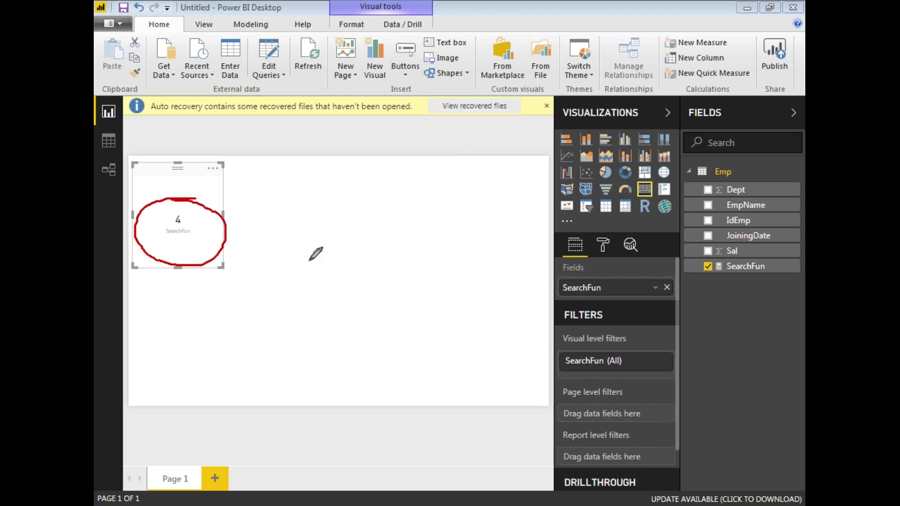
Change the text to find in the SearchFun measure to "Z", keeping "PRINTER" as the text searched.
click(748, 270)
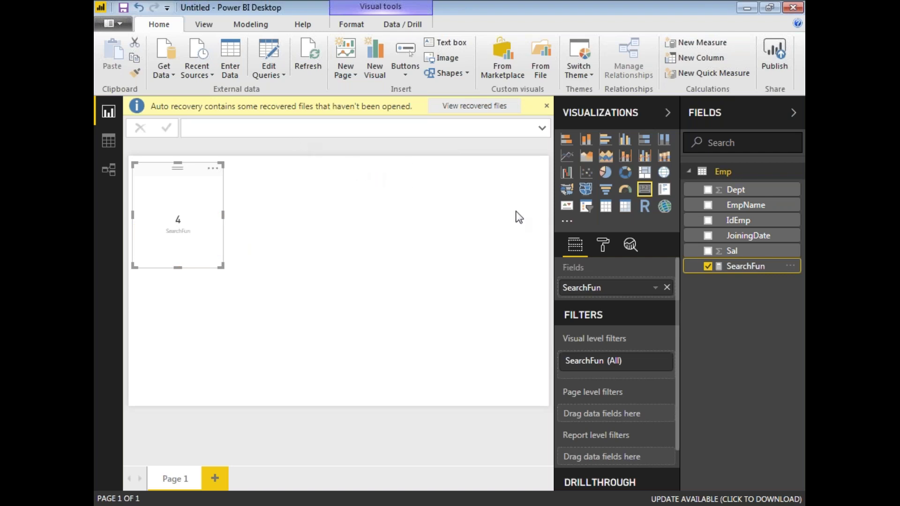
click(735, 265)
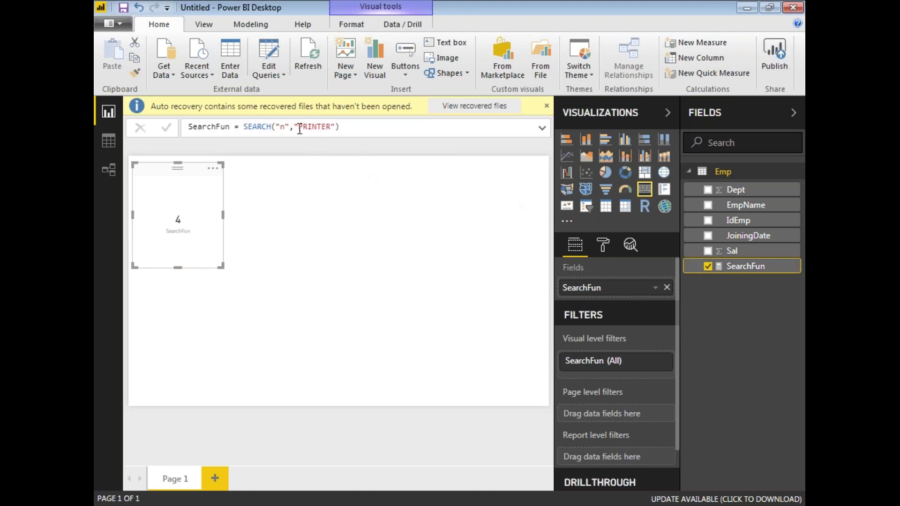
double_click(282, 125)
text(n)
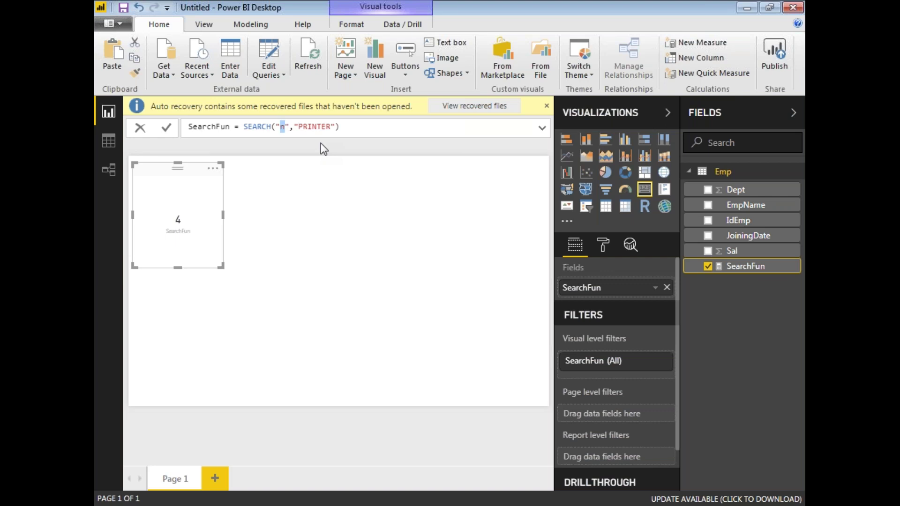
key(Return)
double_click(282, 128)
text(Z)
click(356, 127)
key(Return)
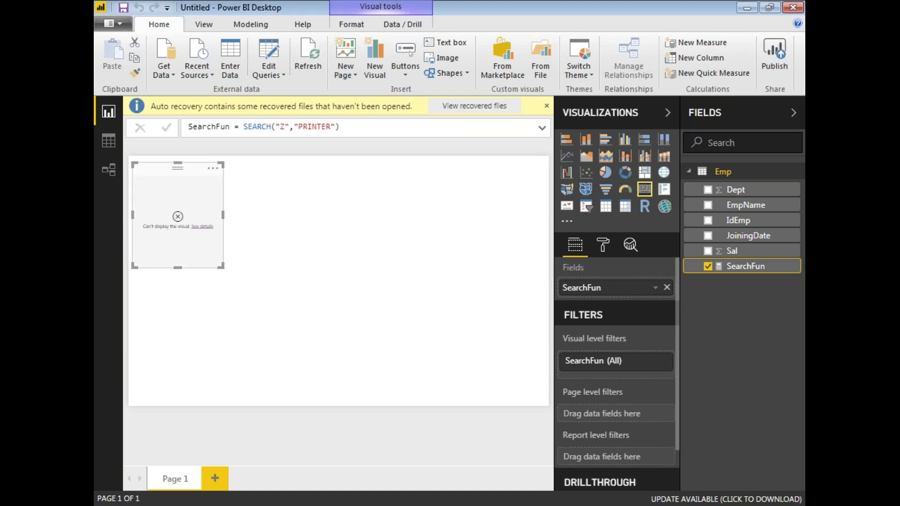
Review the card's error details and add a not-found value of 0 to SearchFun, leaving the start position blank.
click(201, 228)
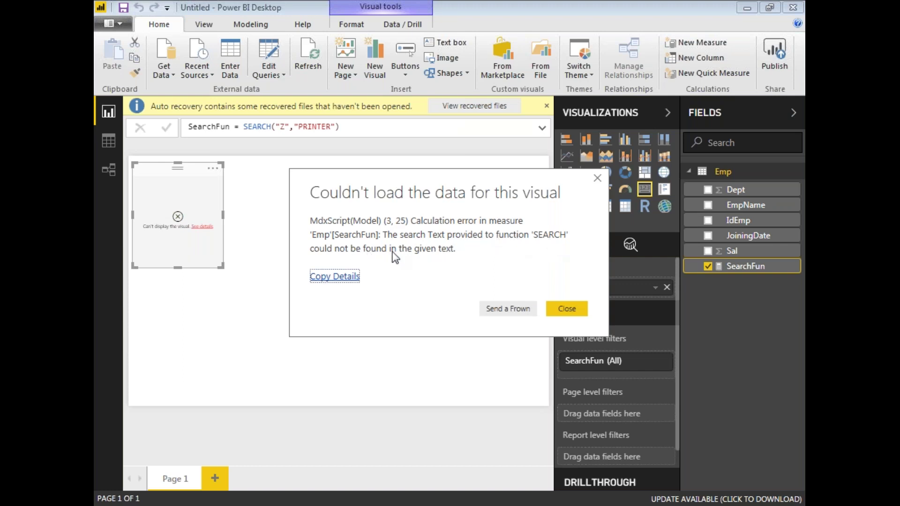
click(558, 308)
click(339, 130)
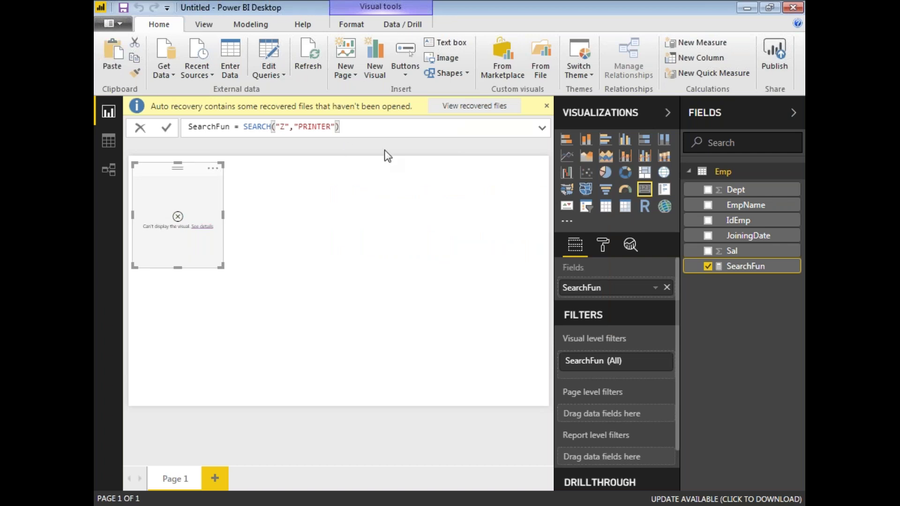
text(,,)
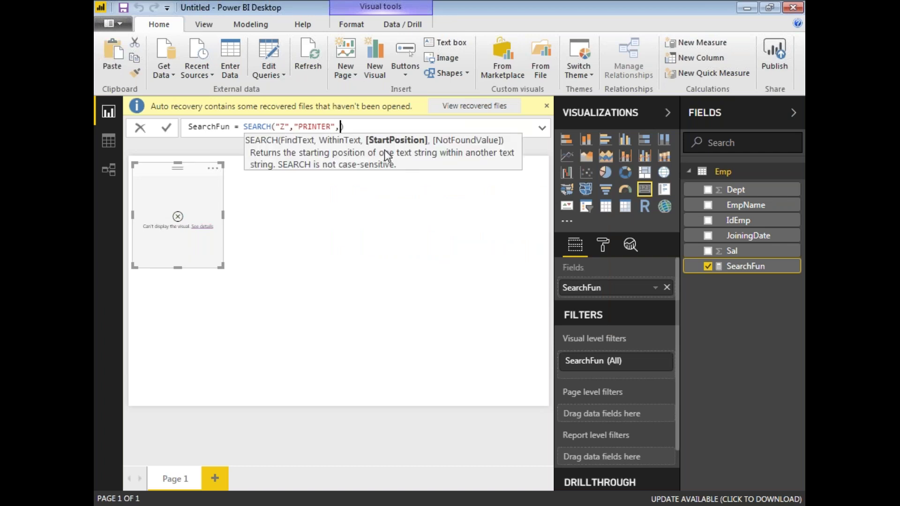
text(0)
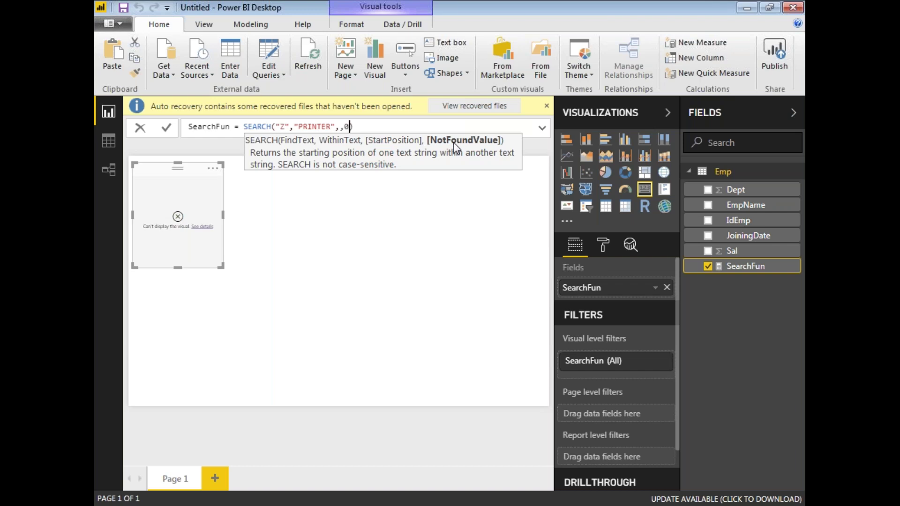
click(391, 127)
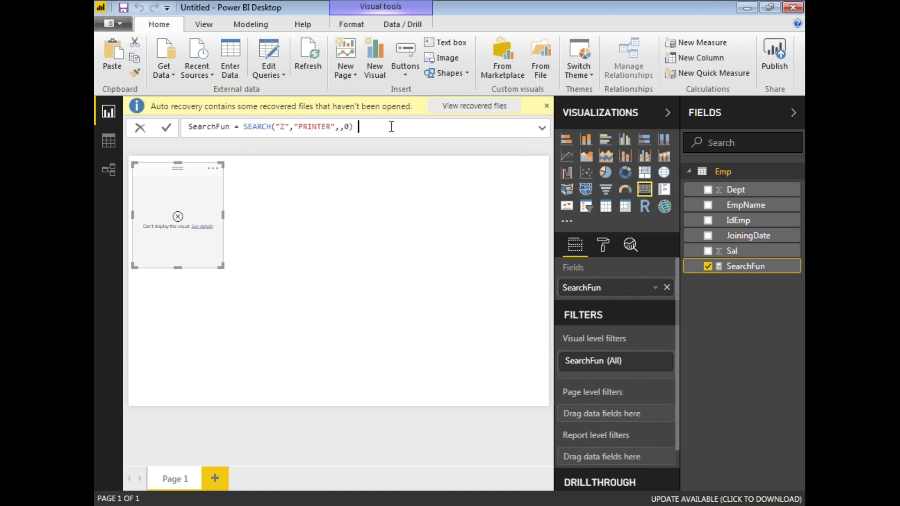
key(Return)
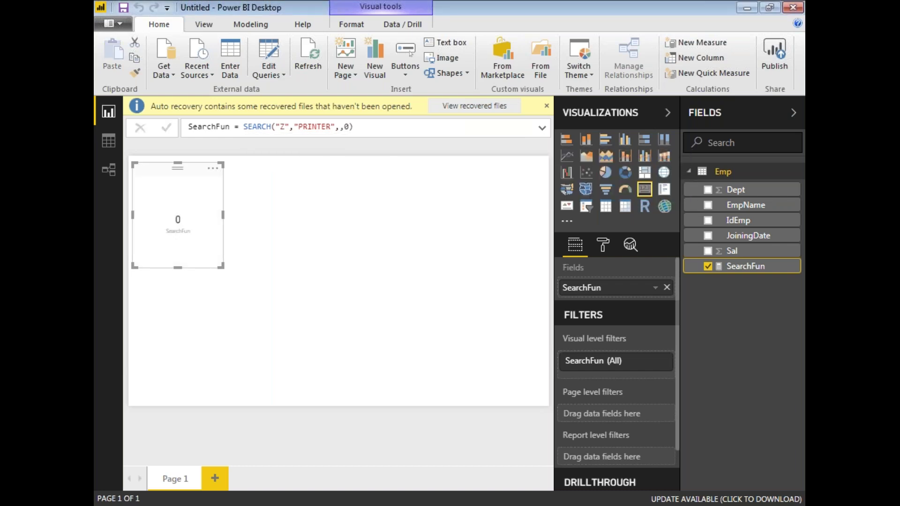
mouse_move(169, 209)
mouse_down()
mouse_move(173, 262)
mouse_move(223, 216)
mouse_move(167, 210)
mouse_up()
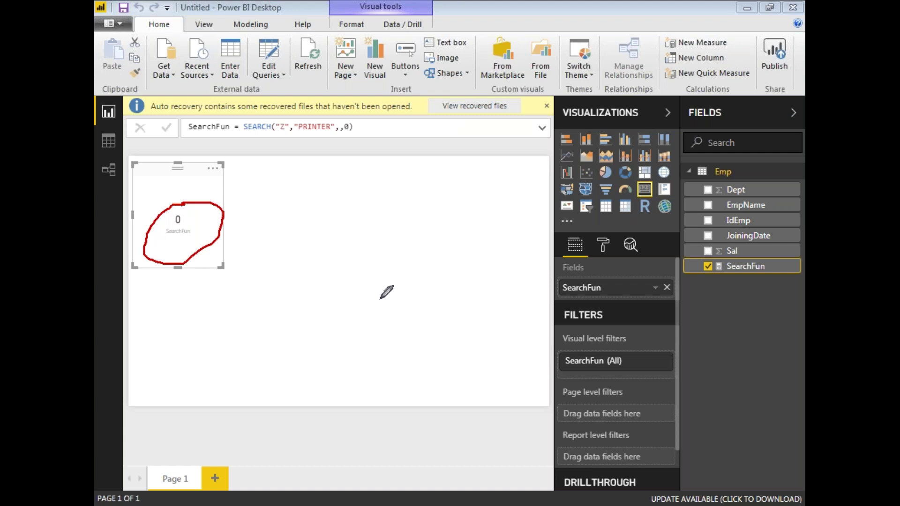
Add a calculated column named SearcColumn to the Emp table in the data view, starting its formula with the SEARCH function.
click(108, 141)
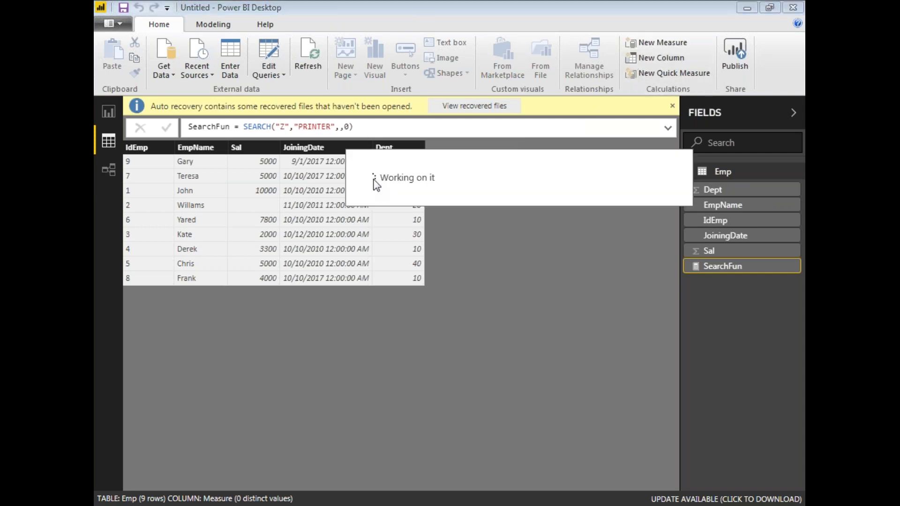
click(219, 129)
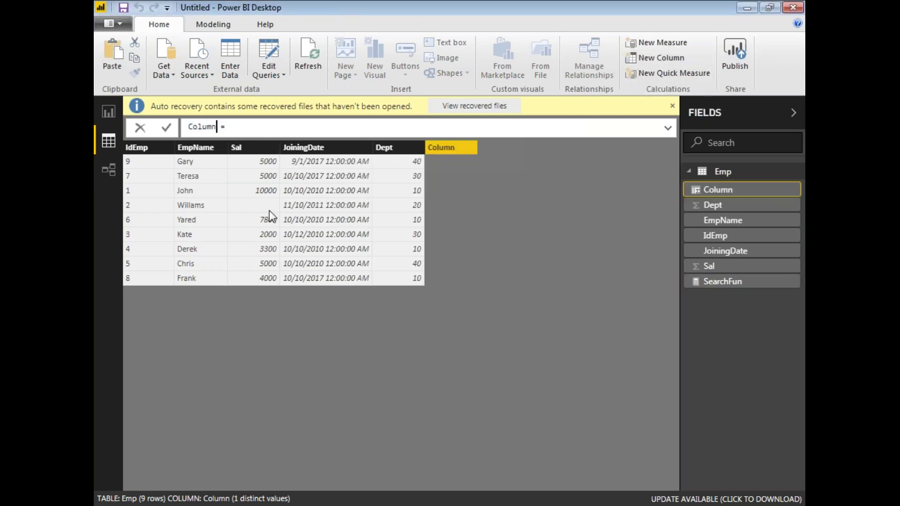
key(shift+Left)
key(shift+Left)
key(shift+Left)
key(shift+Left)
key(shift+Left)
key(shift+Left)
text(SearcColumn = SEAR)
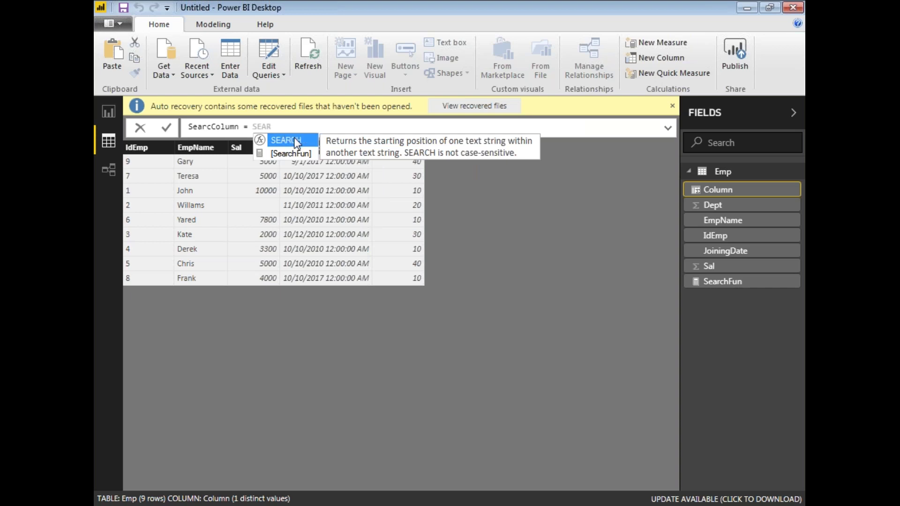
double_click(294, 138)
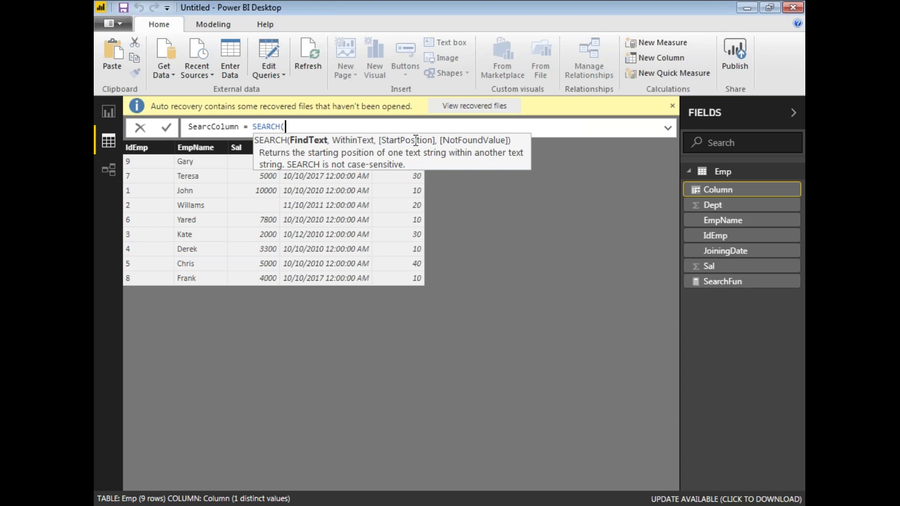
Complete the SearcColumn formula with "A" as find text, Emp[EmpName] as within text, start position 0 and BLANK() as not-found value.
text("A",EMP)
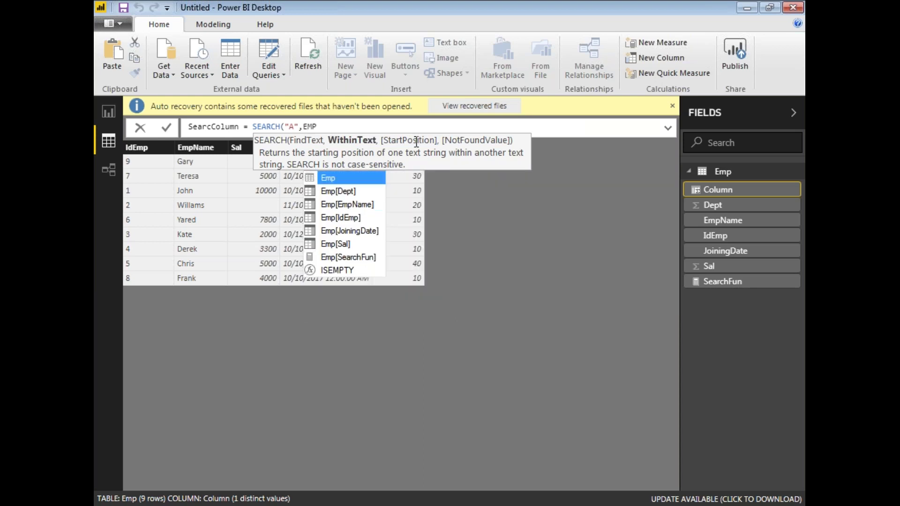
double_click(347, 204)
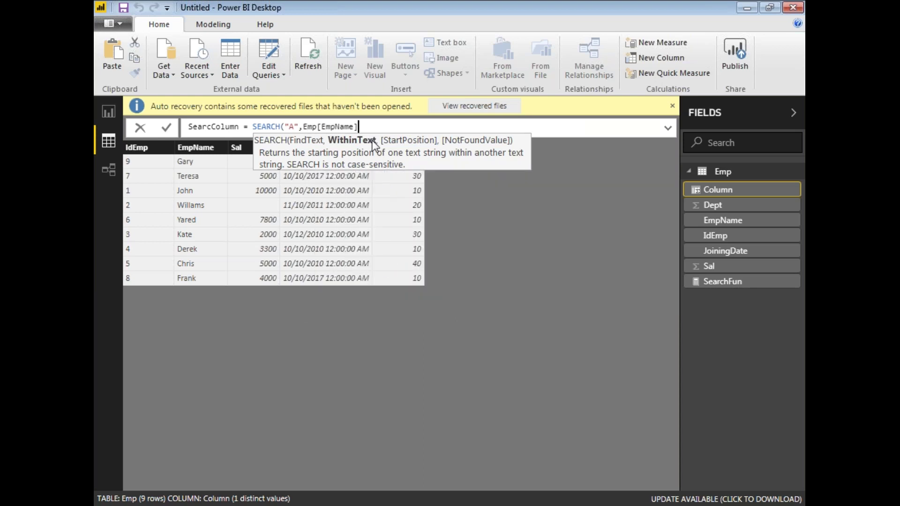
text(,)
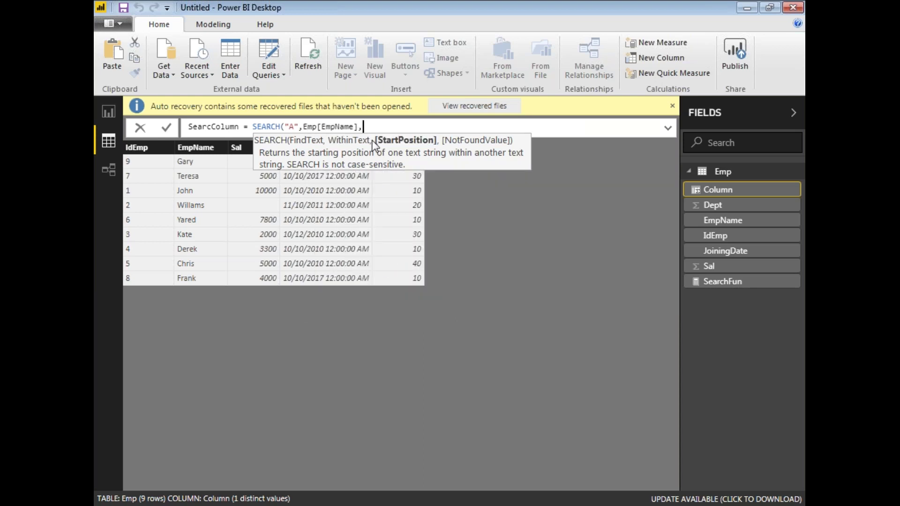
text(0,)
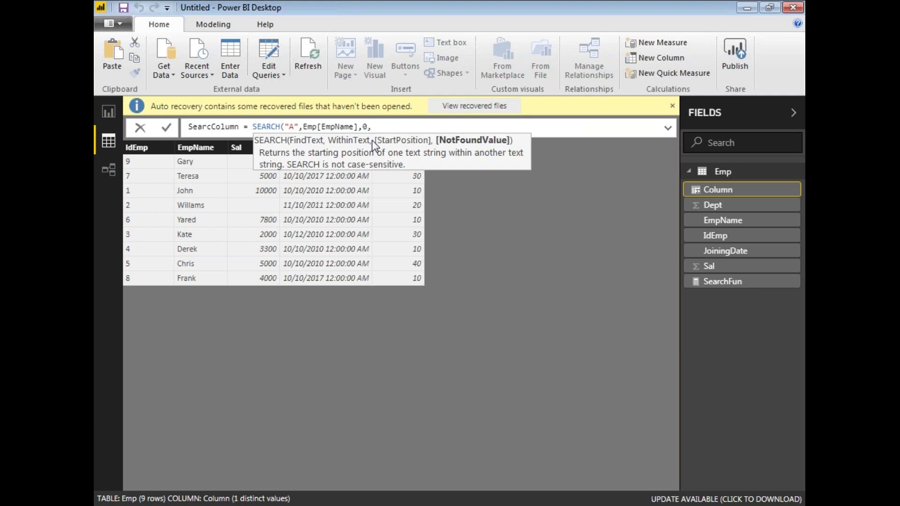
text(BL)
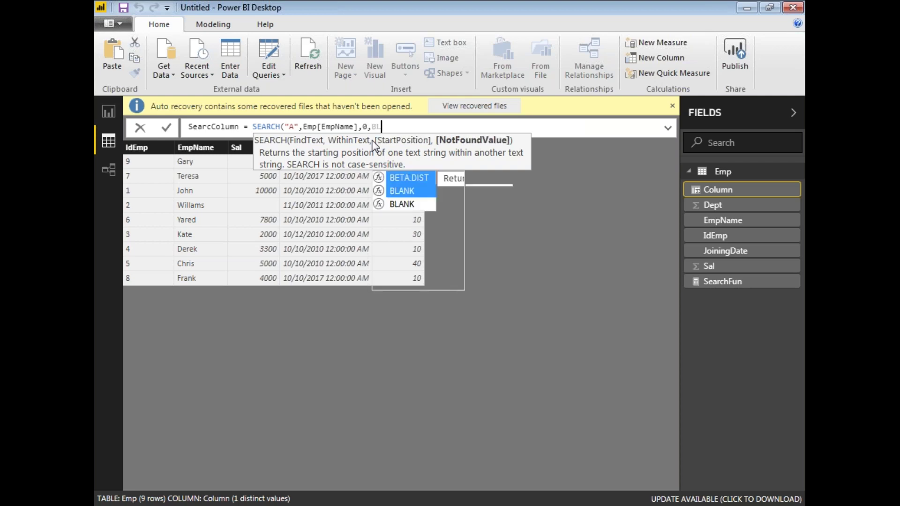
key(Tab)
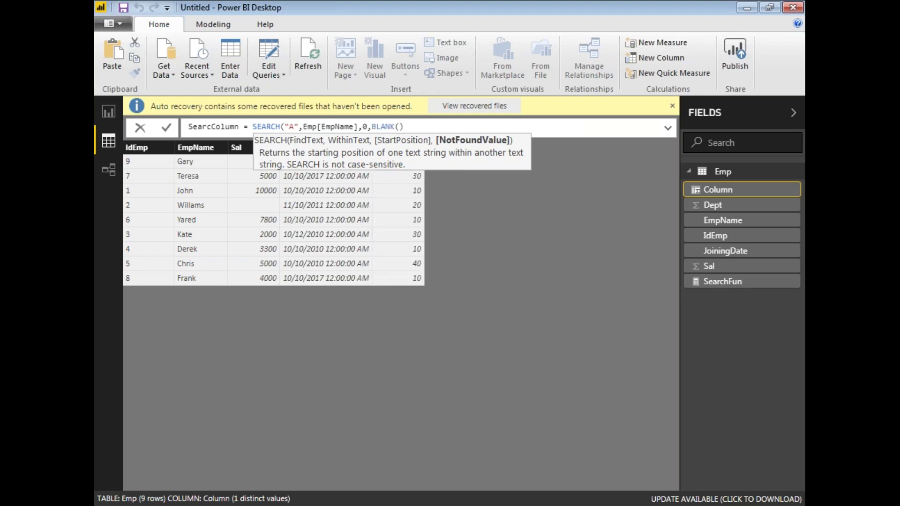
text())
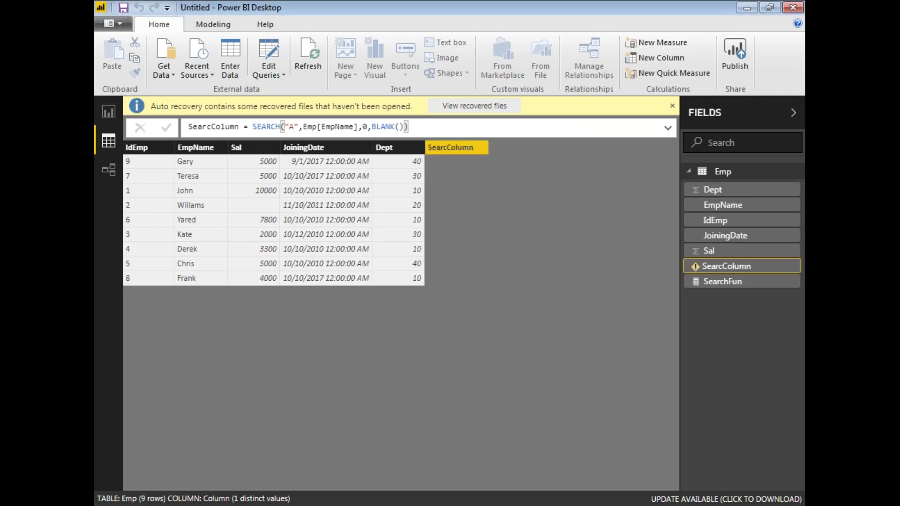
Remove the start position 0 from the SearcColumn formula, leaving that argument blank, and rename the column SearchColumn.
click(365, 127)
double_click(365, 127)
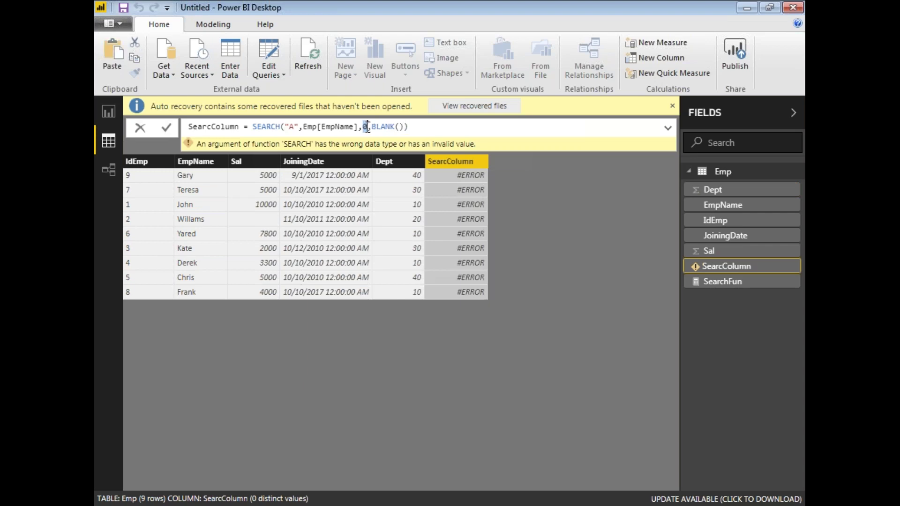
key(BackSpace)
key(Left)
key(Left)
key(Left)
key(Left)
key(Left)
key(Left)
key(Left)
key(Left)
key(Left)
key(Left)
key(Left)
key(Left)
key(Left)
key(Left)
key(Left)
key(Left)
key(Left)
key(Left)
key(Left)
key(Left)
text(h)
key(End)
key(Return)
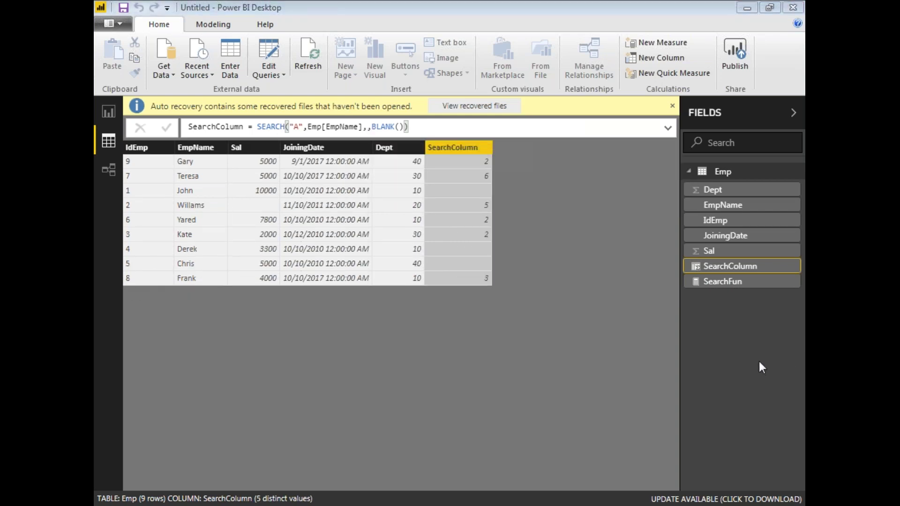
mouse_move(200, 162)
mouse_down()
mouse_move(412, 157)
mouse_move(476, 172)
mouse_move(526, 162)
mouse_up()
drag(198, 191, 277, 184)
mouse_move(463, 188)
mouse_down()
mouse_move(427, 186)
mouse_move(426, 197)
mouse_move(490, 199)
mouse_move(492, 185)
mouse_move(424, 183)
mouse_up()
mouse_move(370, 121)
mouse_down()
mouse_move(369, 136)
mouse_move(405, 127)
mouse_move(397, 119)
mouse_move(370, 125)
mouse_up()
drag(493, 183, 535, 168)
mouse_move(476, 252)
mouse_down()
mouse_move(504, 243)
mouse_move(530, 264)
mouse_up()
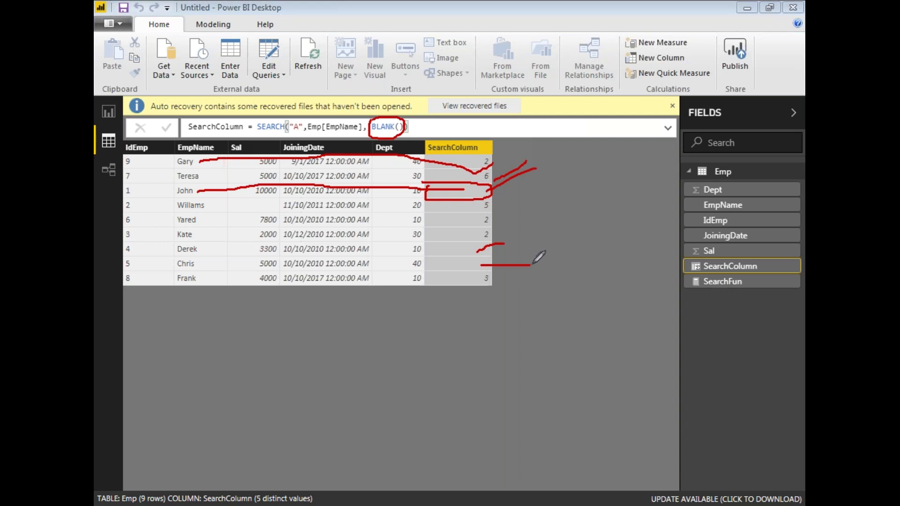
Change the text to find in the SearchColumn formula to lowercase "a".
click(294, 126)
key(shift+Right)
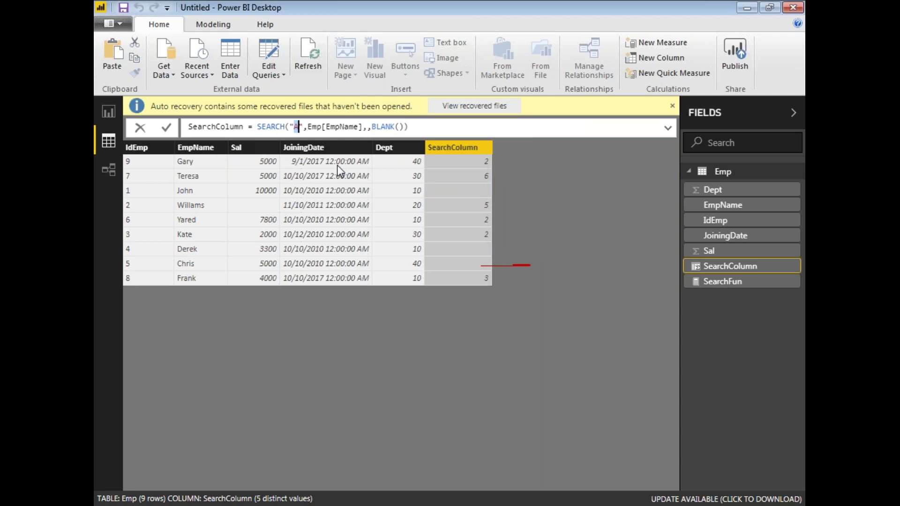
text(a)
key(Return)
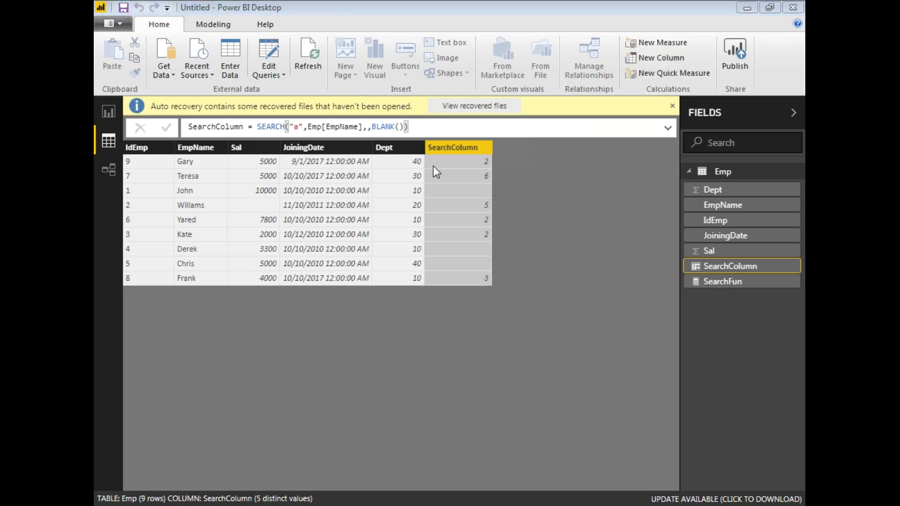
Create a calculated column in the Emp table with the formula FindColumn = FIND("a",Emp[EmpName],,0).
double_click(202, 129)
text(F)
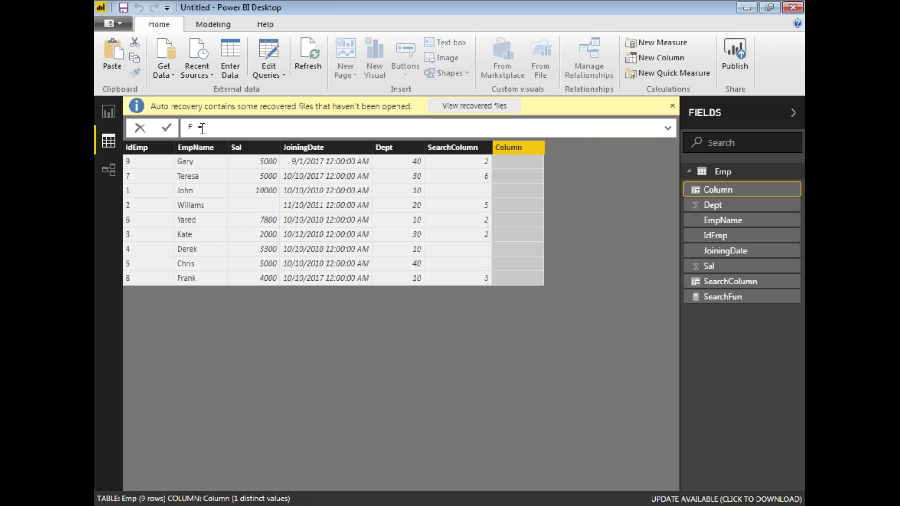
text(indColumn)
click(252, 127)
text(FIND)
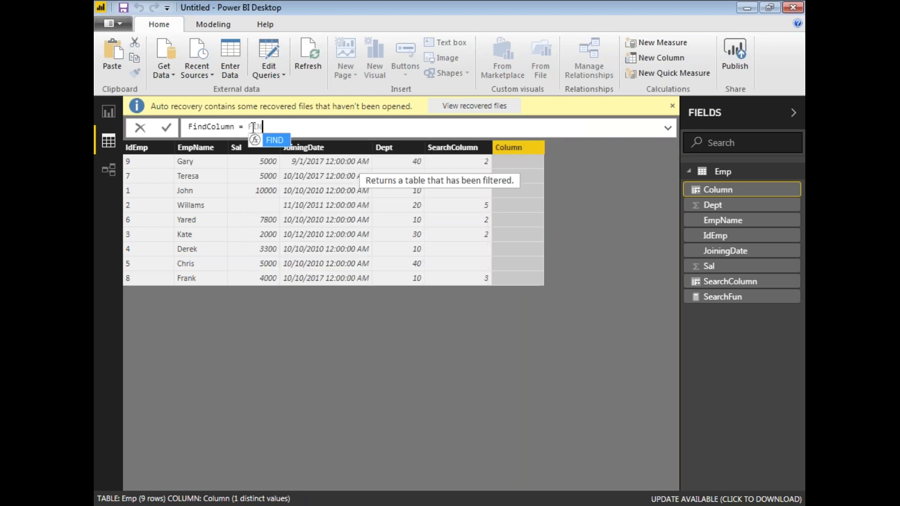
text(()
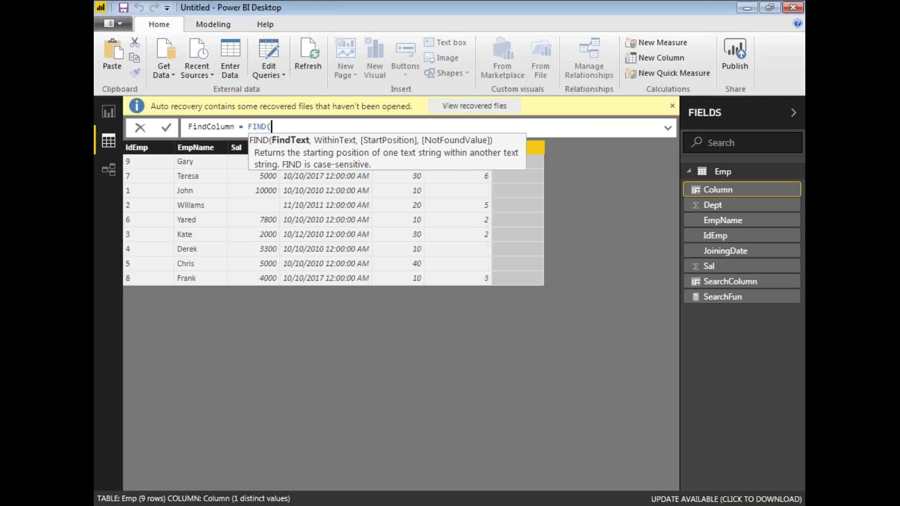
text("a",Emp[EmpName],,0))
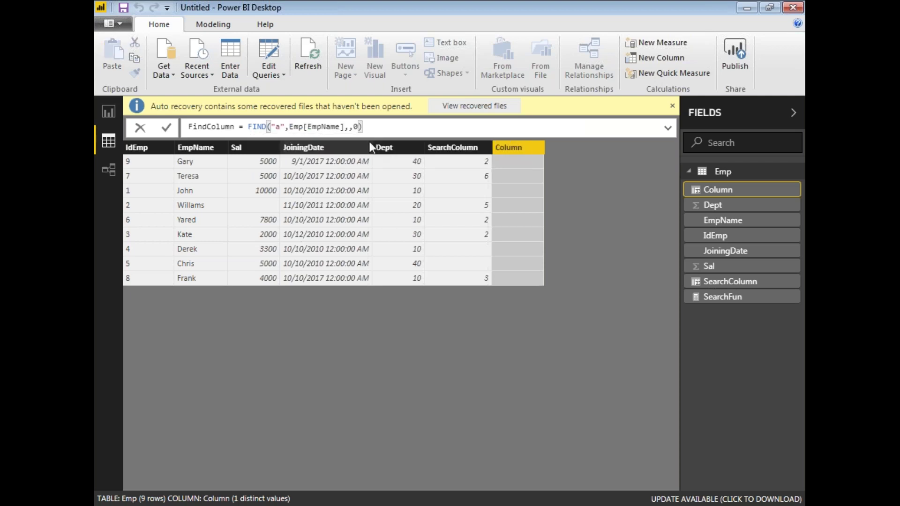
key(Return)
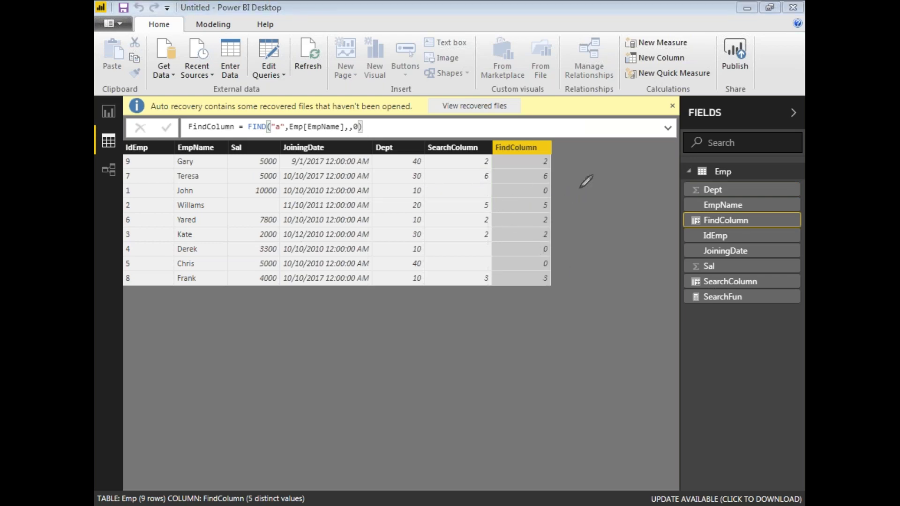
drag(552, 191, 588, 189)
drag(423, 193, 478, 195)
mouse_move(479, 252)
mouse_down()
mouse_move(510, 244)
mouse_move(501, 263)
mouse_move(590, 246)
mouse_move(572, 264)
mouse_up()
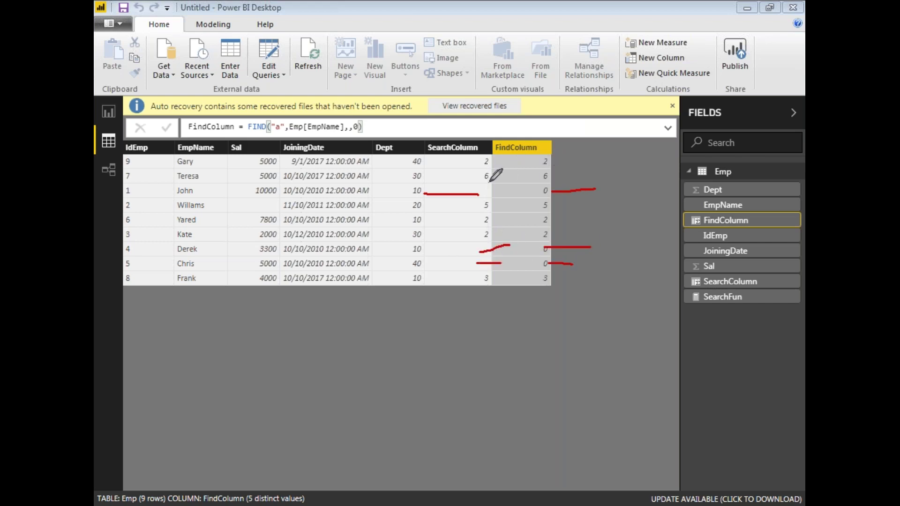
drag(478, 213, 566, 212)
drag(480, 163, 554, 165)
drag(487, 182, 557, 181)
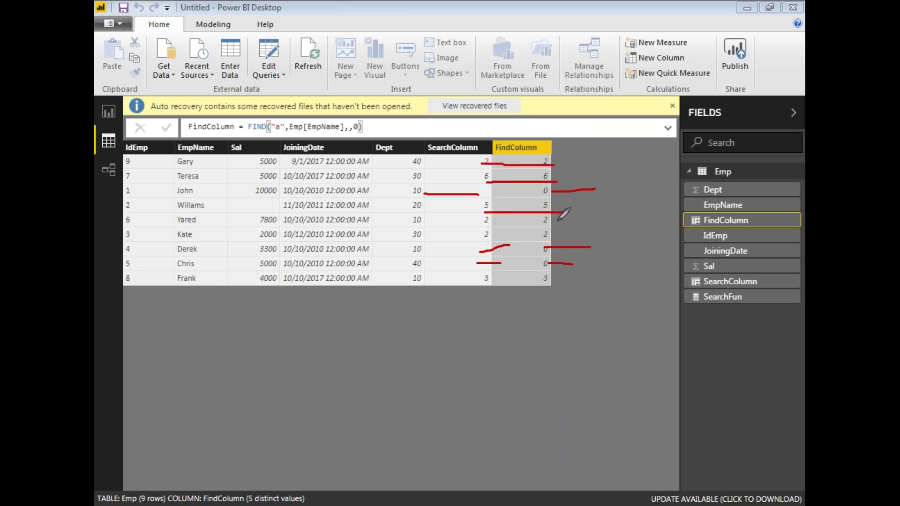
drag(480, 276, 567, 276)
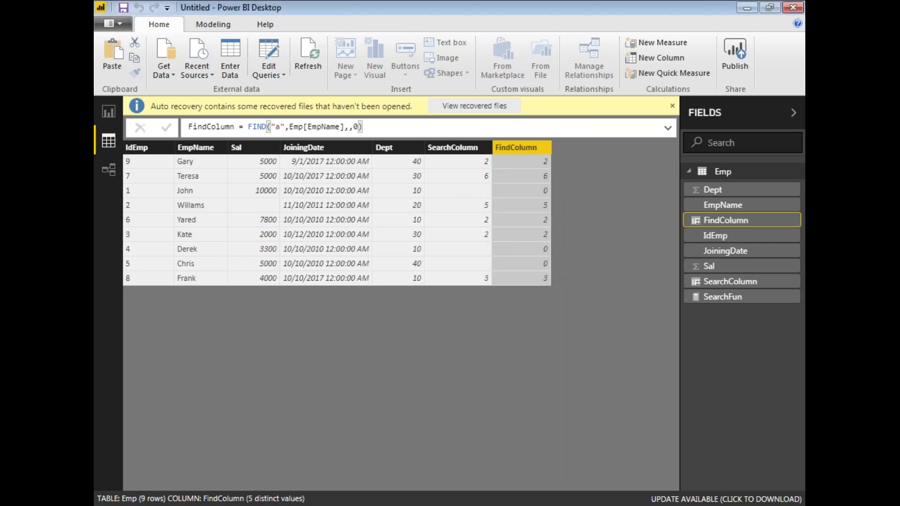
Change the text to find in the FindColumn formula to uppercase "A".
click(279, 127)
double_click(277, 127)
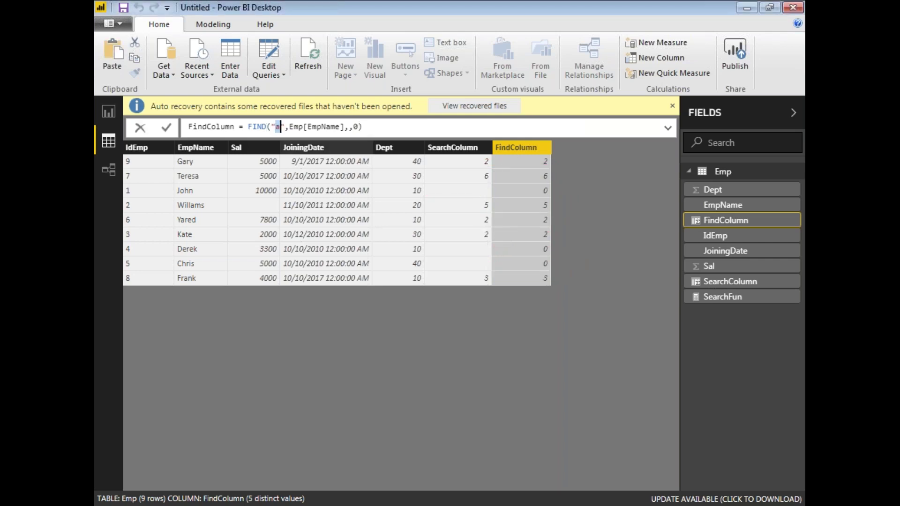
text(A)
click(362, 126)
key(Return)
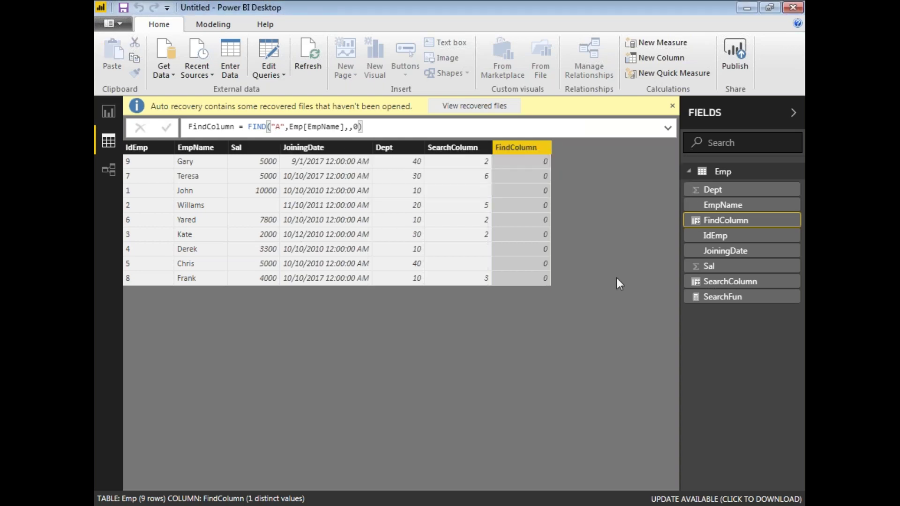
drag(527, 144, 552, 294)
drag(579, 250, 564, 282)
drag(566, 161, 580, 192)
drag(579, 243, 530, 136)
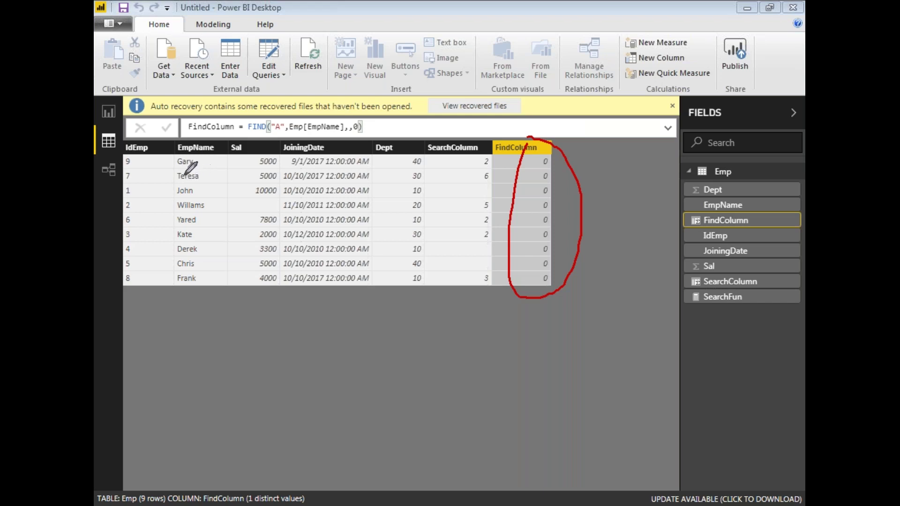
mouse_move(178, 172)
mouse_down()
mouse_move(168, 181)
mouse_move(208, 173)
mouse_up()
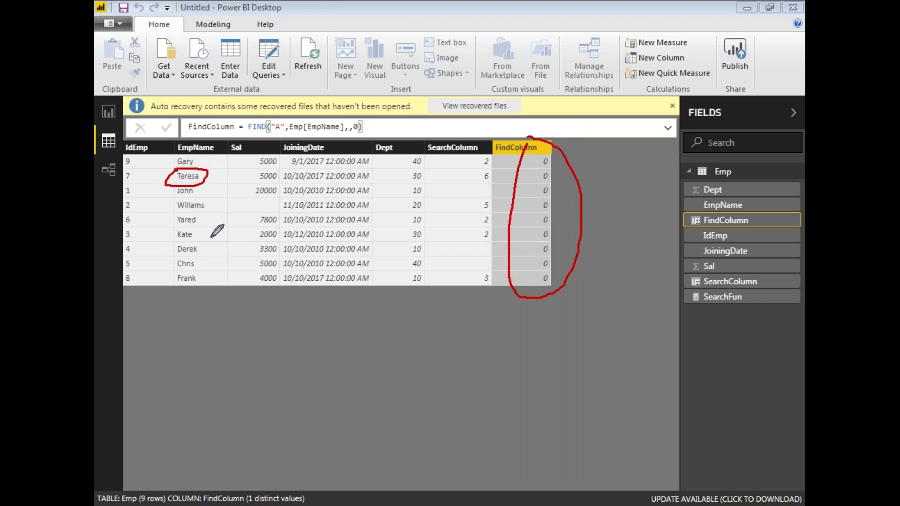
key(ctrl+z)
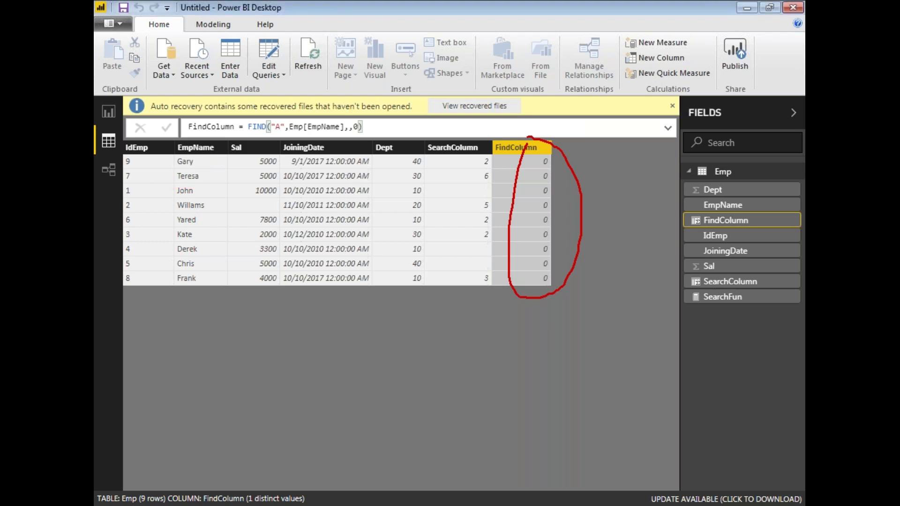
key(ctrl+z)
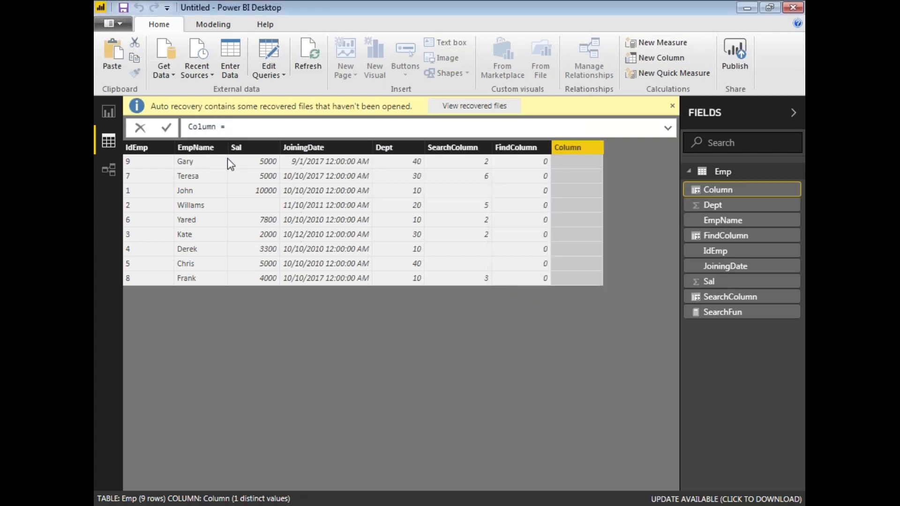
Add another calculated column to the Emp table and name it Search1.
key(shift+Left)
key(shift+Left)
key(shift+Left)
key(shift+Left)
key(shift+Left)
key(shift+Left)
text(Search1)
key(End)
Complete the Search1 column's formula as SEARCH("e",Emp[EmpName],,0) and commit it.
text(S)
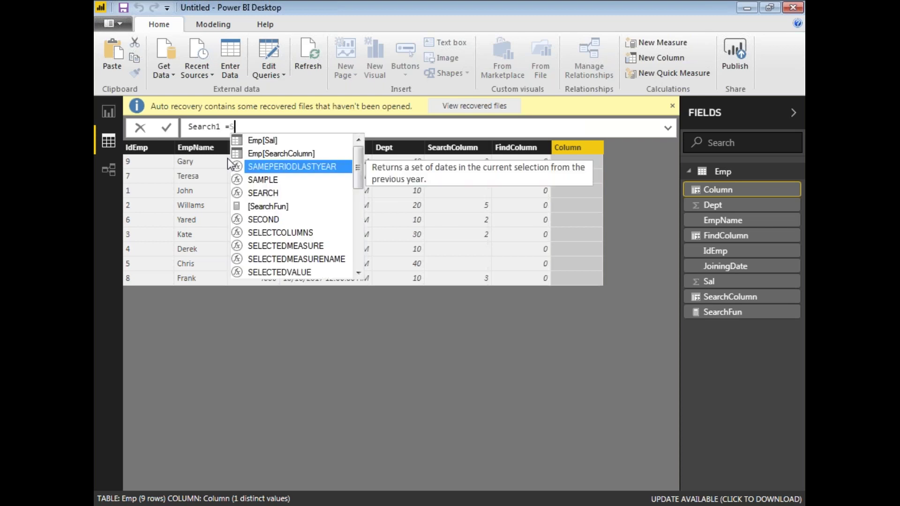
text(EARC)
double_click(257, 154)
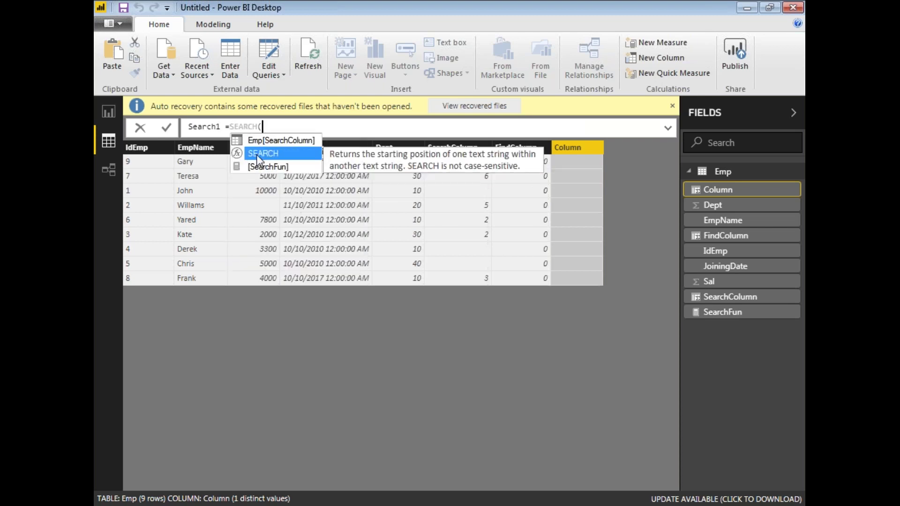
text("e")
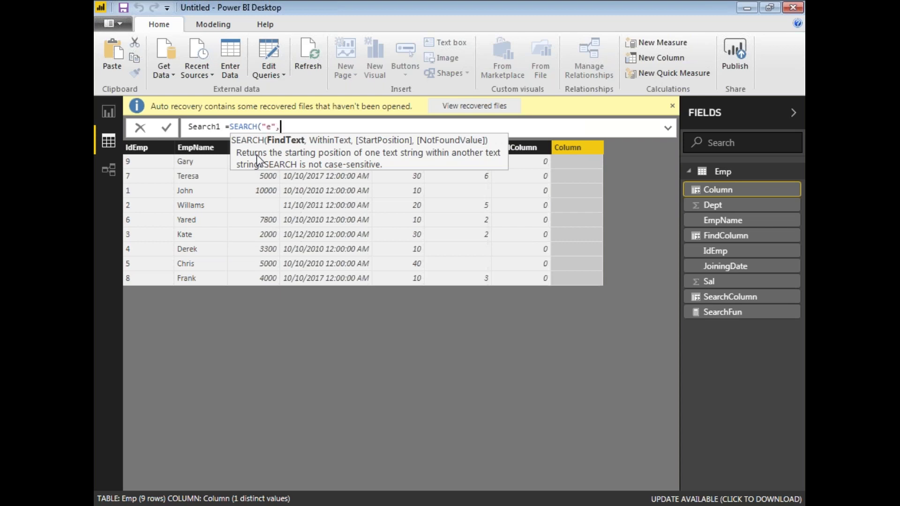
text(,e)
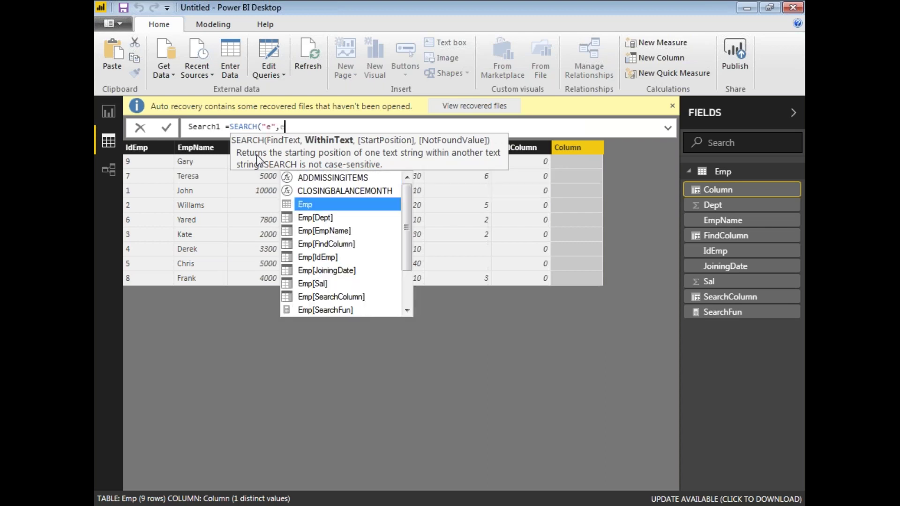
text(mp)
double_click(337, 195)
text(,,0)
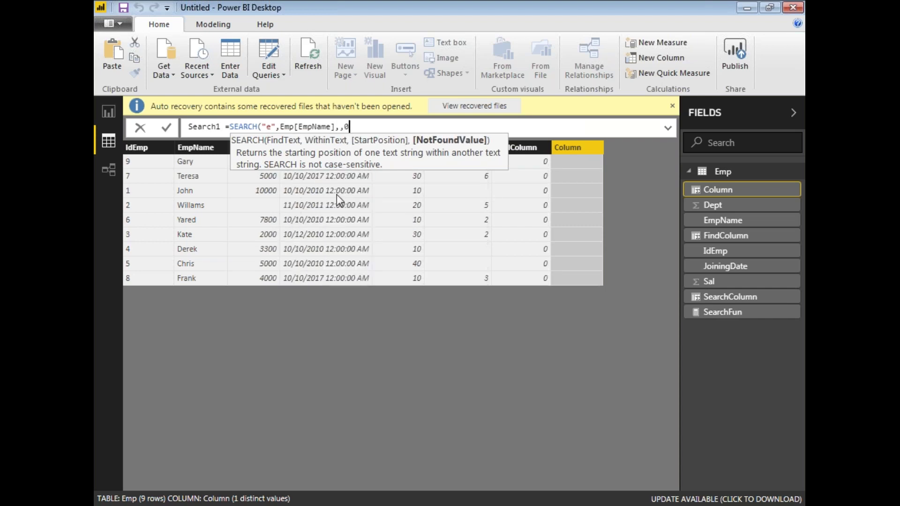
text())
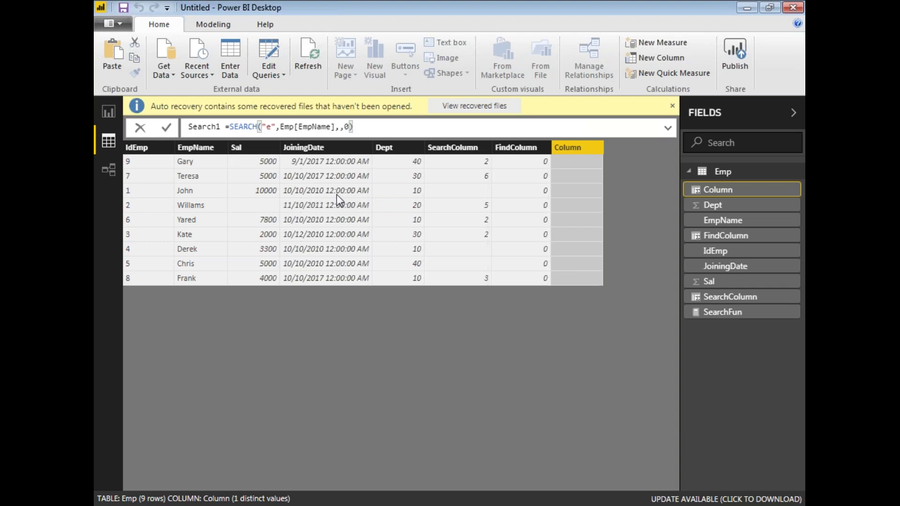
key(Return)
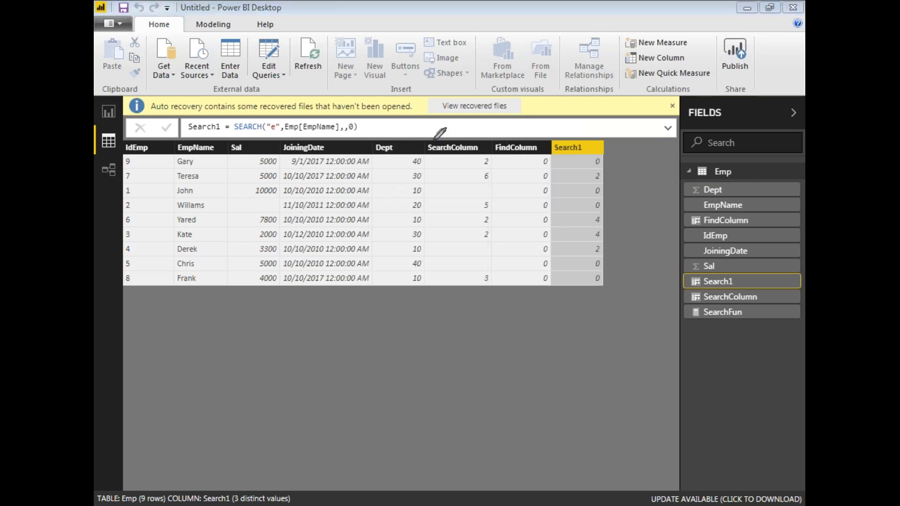
mouse_move(428, 131)
mouse_down()
mouse_move(466, 155)
mouse_move(465, 130)
mouse_move(432, 129)
mouse_up()
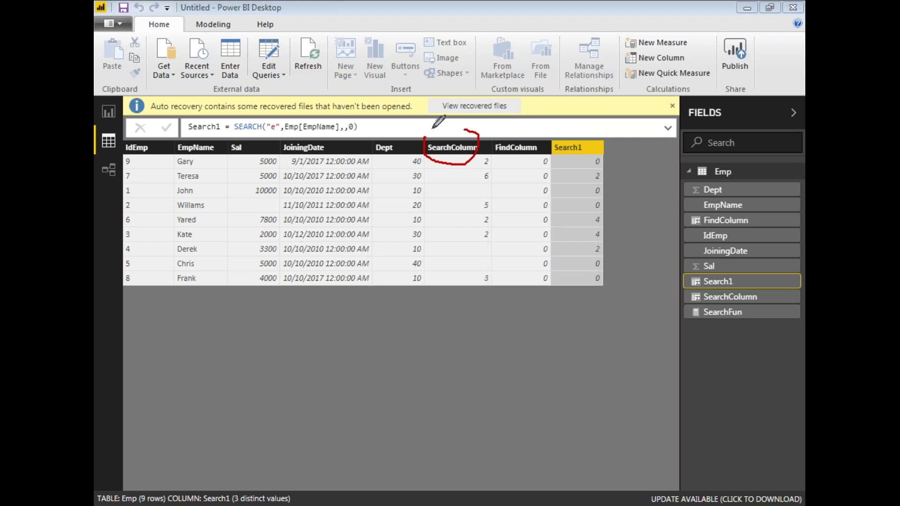
drag(195, 314, 196, 280)
drag(230, 161, 214, 179)
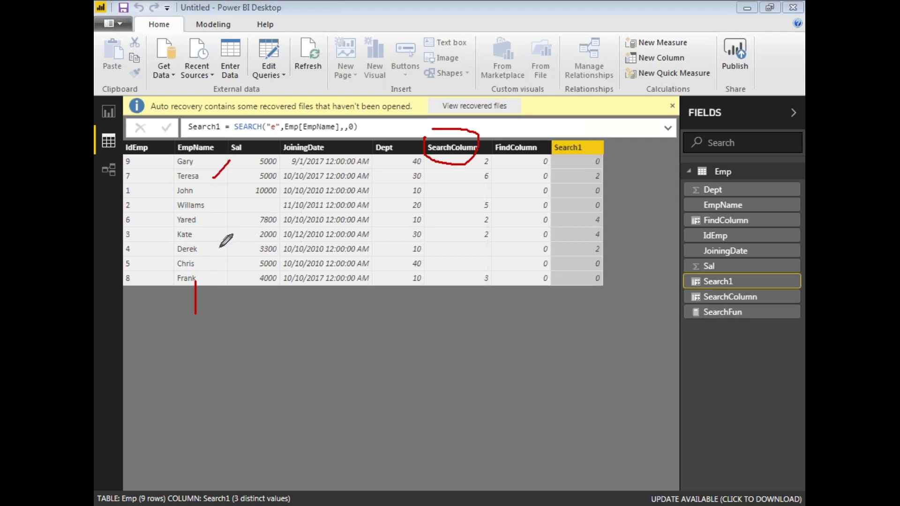
drag(236, 236, 219, 248)
drag(318, 314, 305, 362)
drag(320, 296, 347, 372)
drag(352, 302, 365, 347)
drag(346, 290, 366, 287)
drag(358, 317, 382, 308)
mouse_move(357, 398)
mouse_down()
mouse_move(391, 443)
mouse_move(454, 388)
mouse_move(462, 399)
mouse_up()
drag(485, 330, 492, 382)
mouse_move(475, 324)
mouse_down()
mouse_move(543, 385)
mouse_move(510, 357)
mouse_up()
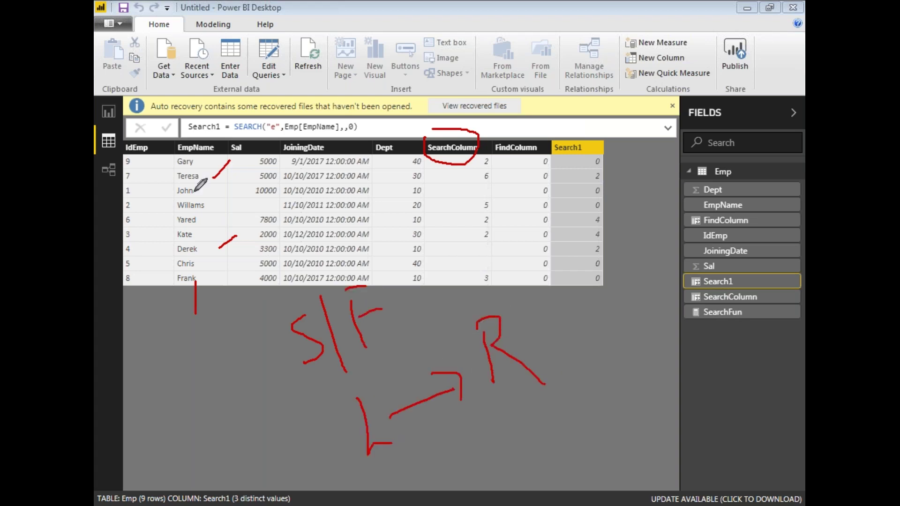
drag(174, 186, 201, 185)
drag(187, 172, 196, 155)
drag(185, 246, 206, 224)
mouse_move(584, 243)
mouse_down()
mouse_move(591, 255)
mouse_move(600, 243)
mouse_up()
drag(594, 171, 604, 174)
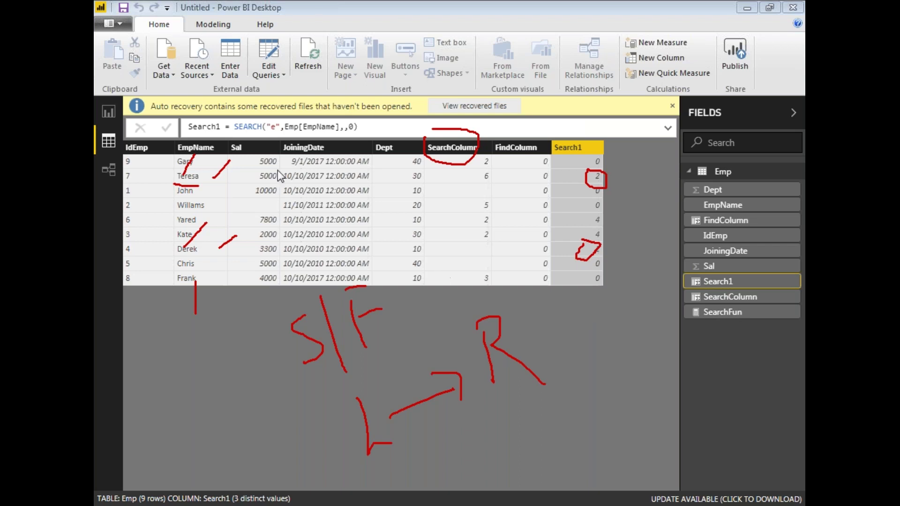
click(271, 127)
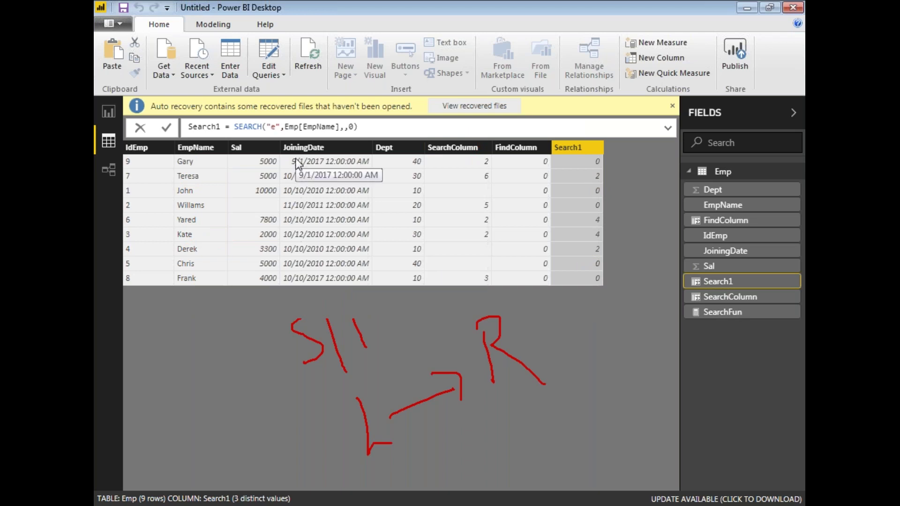
click(260, 365)
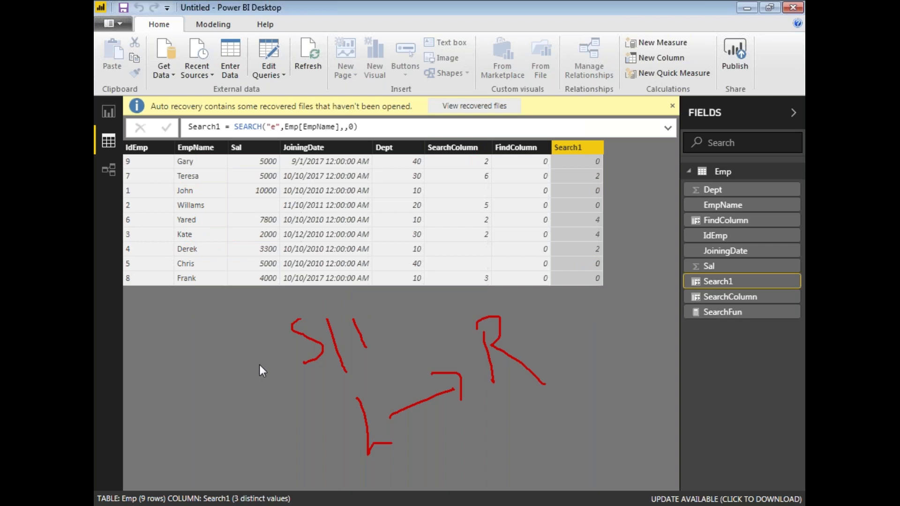
key(ctrl+2)
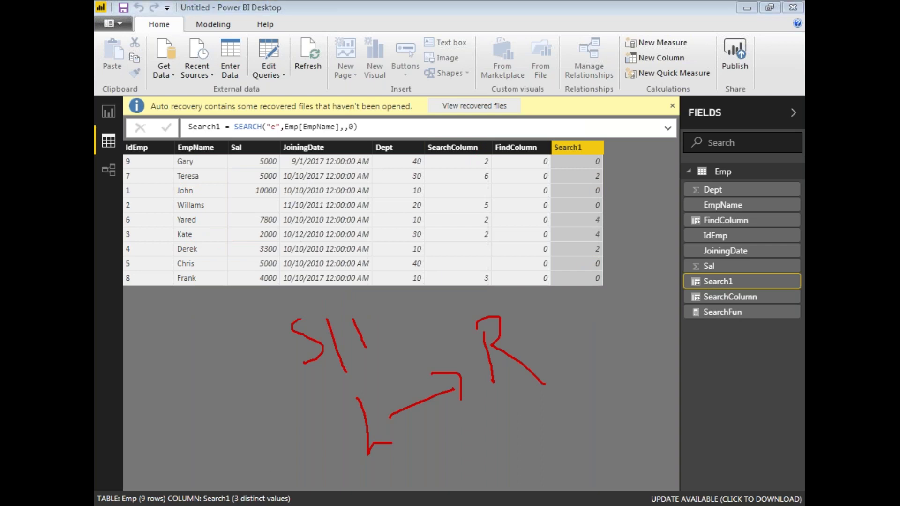